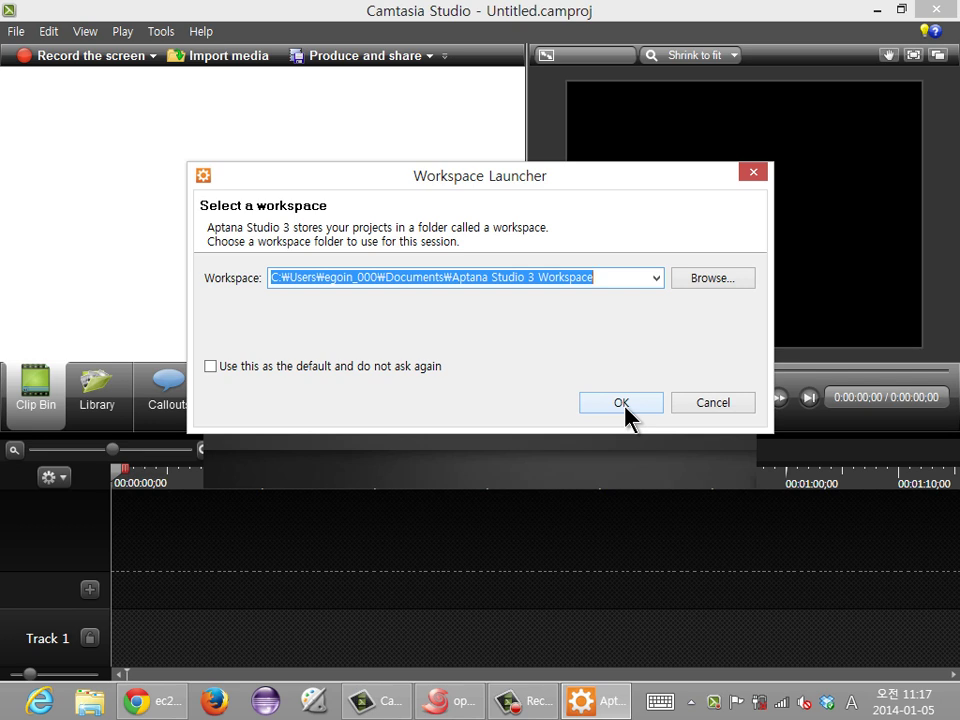
- Launch Aptana Studio 3 with the proposed Aptana Studio 3 Workspace folder
left_click(621, 403)
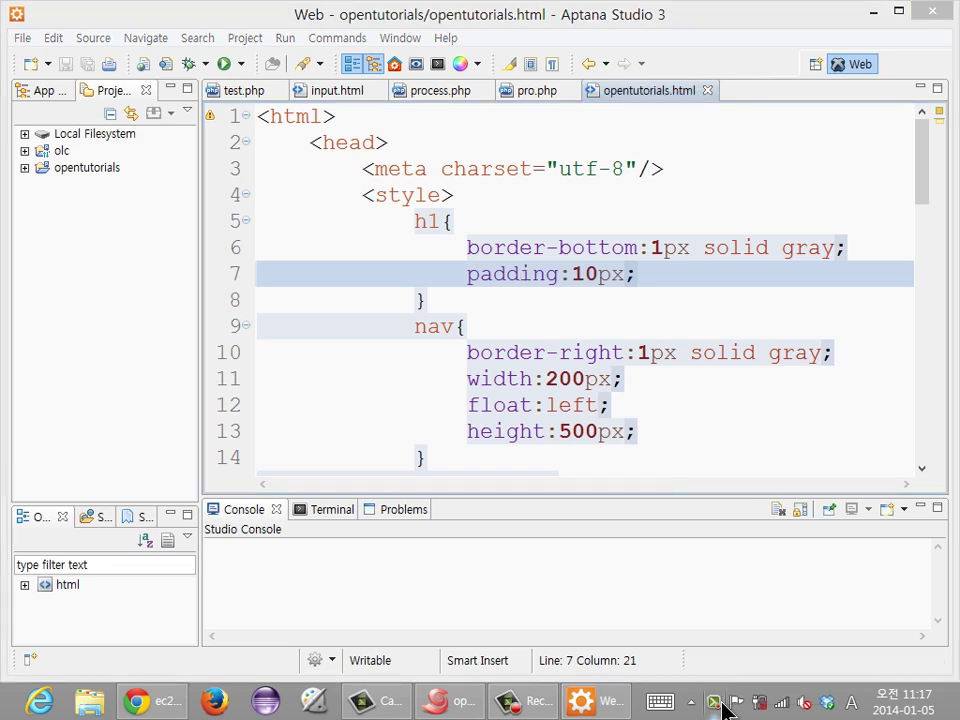
left_click(723, 702)
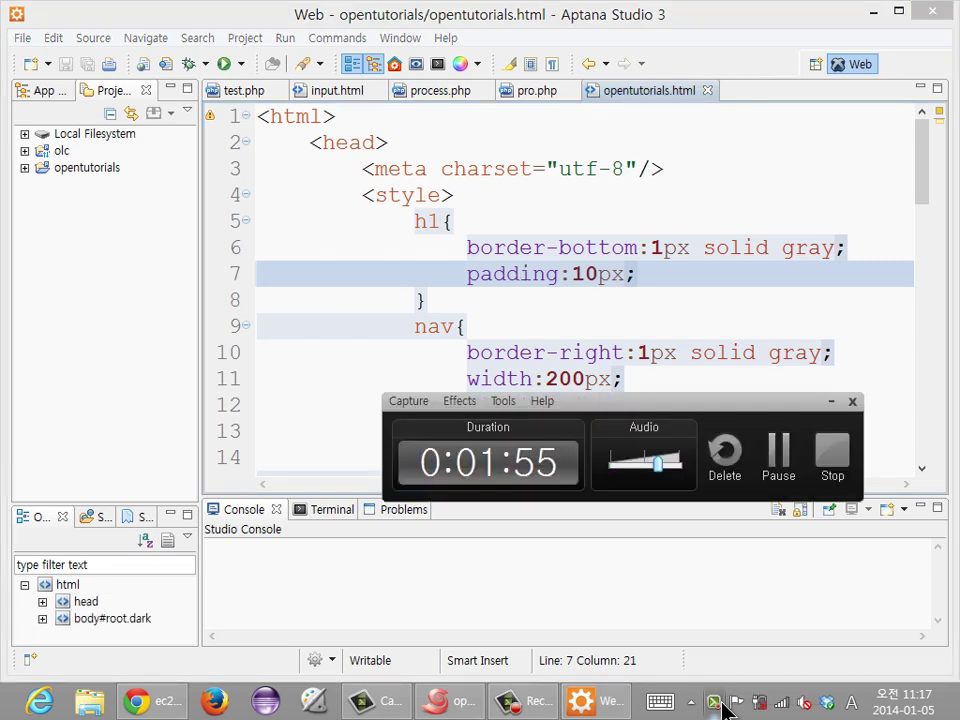
left_click(737, 272)
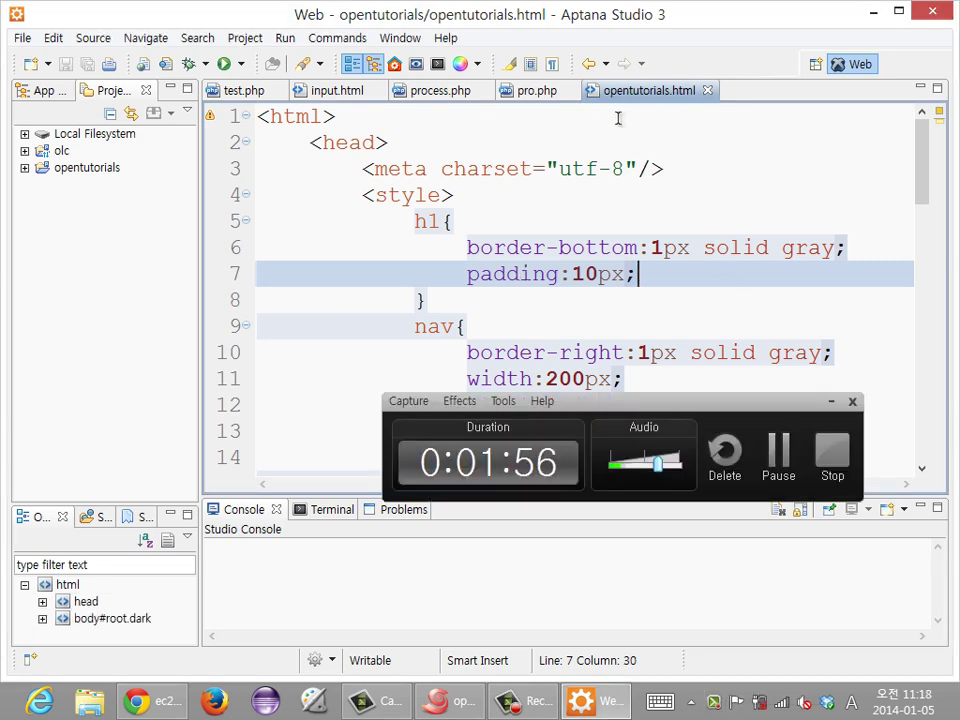
double_click(502, 266)
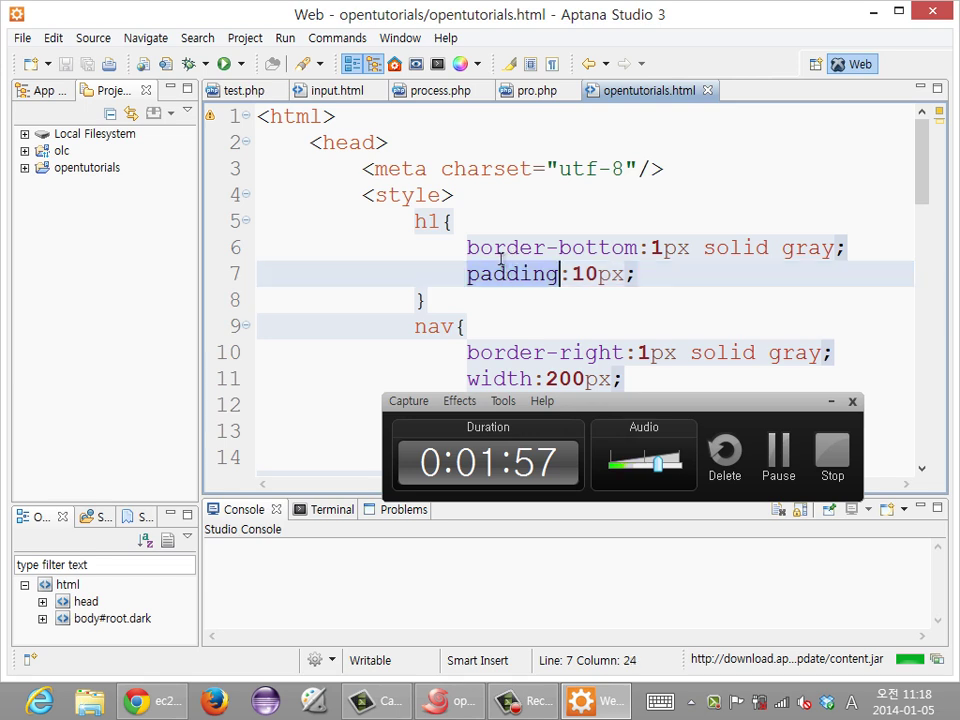
left_click(99, 175)
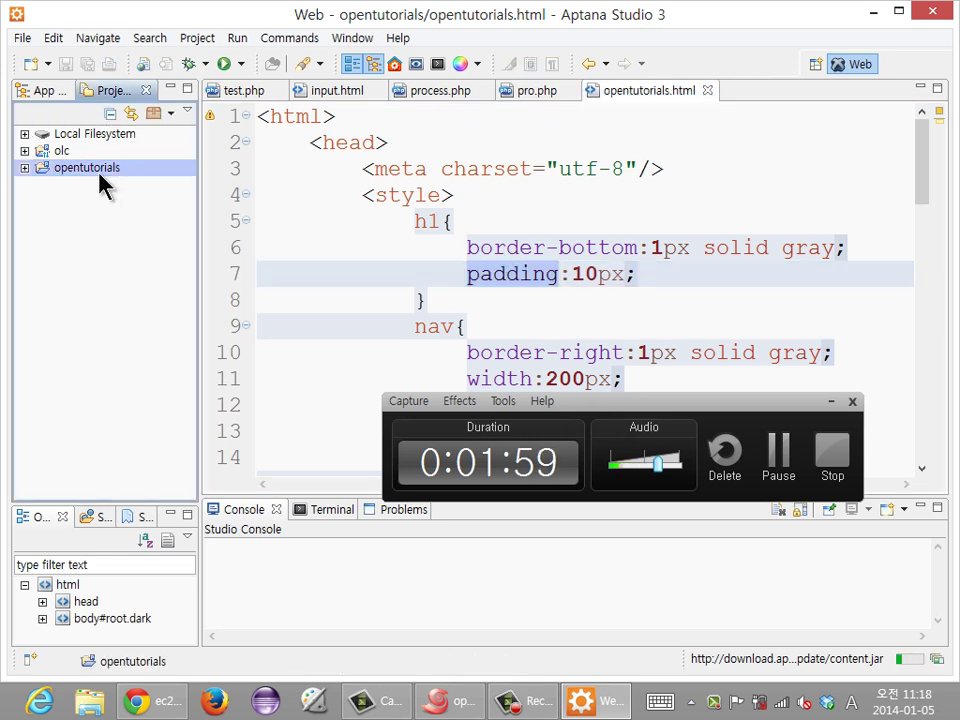
- View the olc project's files and the list of available projects in the App Explorer, and return to the Project Explorer
left_click(36, 91)
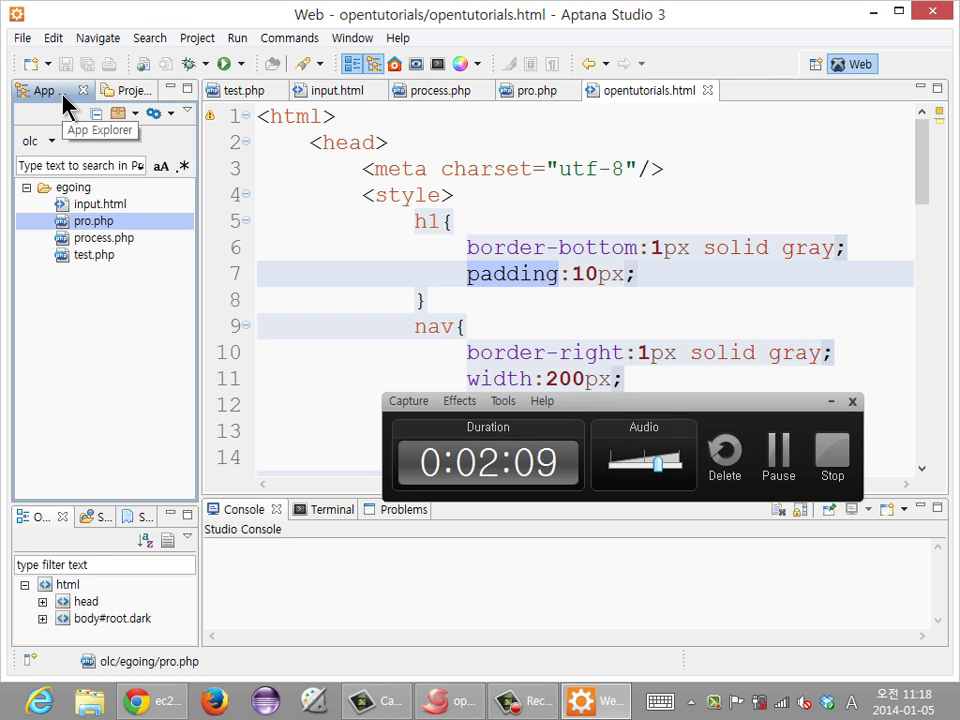
left_click(27, 188)
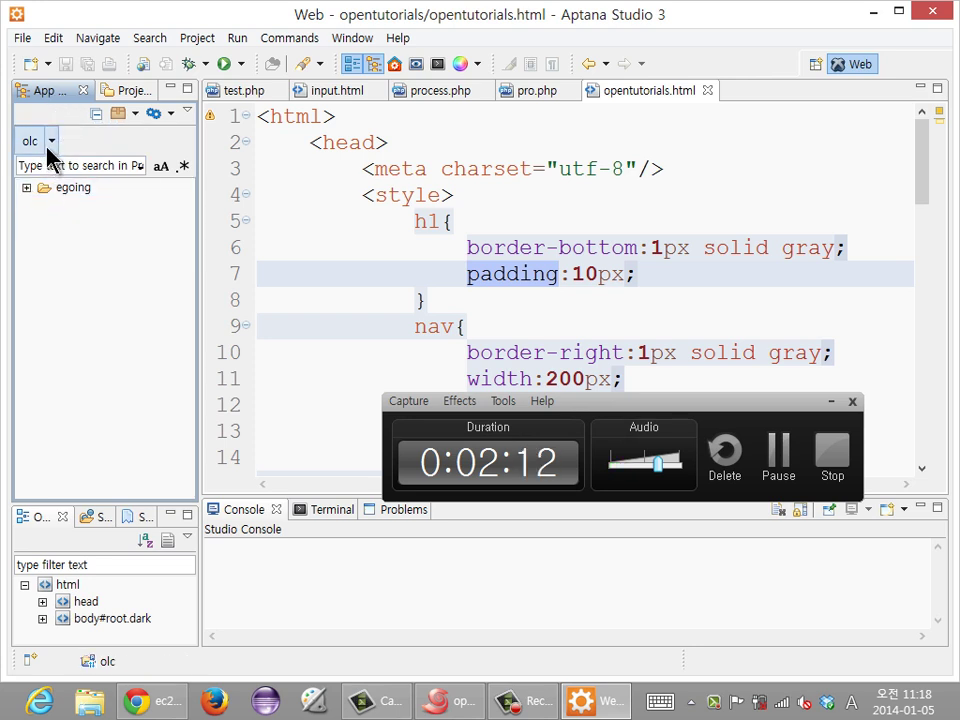
left_click(48, 145)
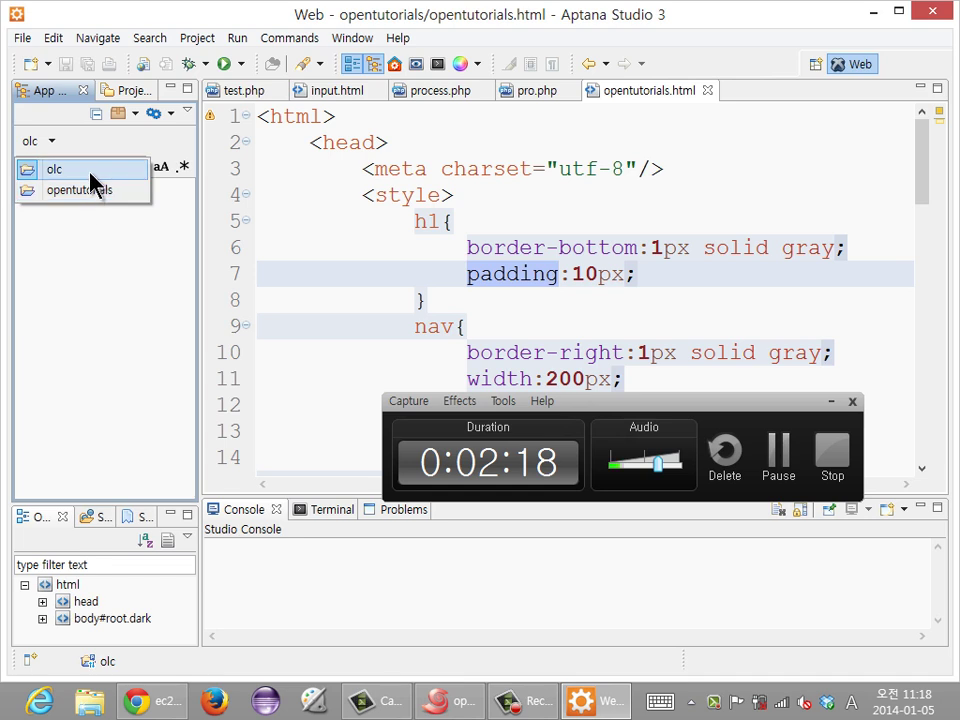
left_click(110, 245)
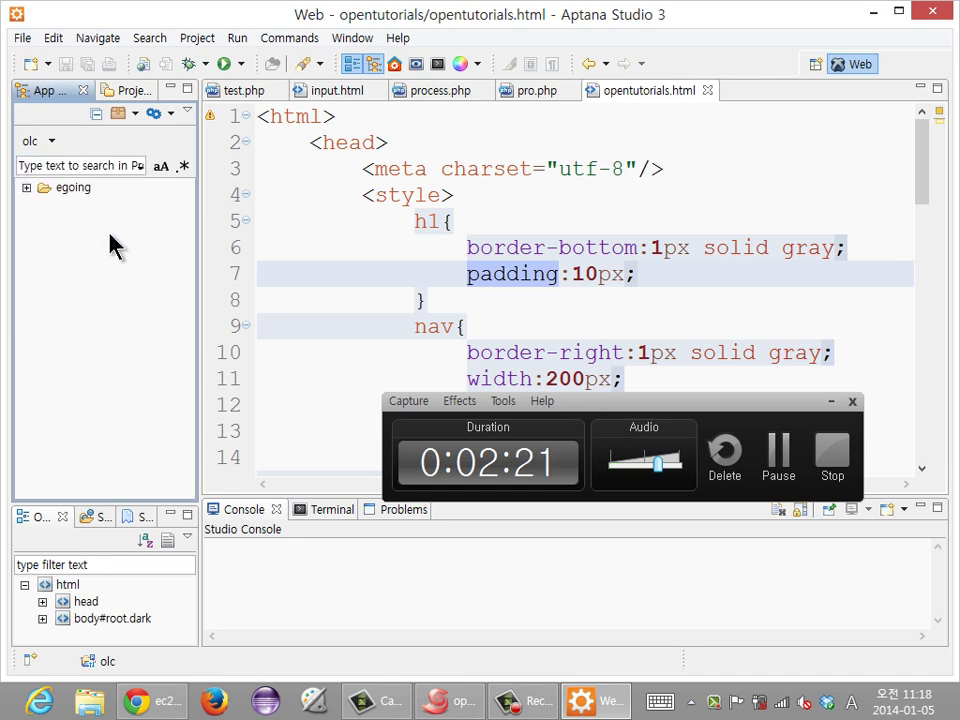
left_click(128, 95)
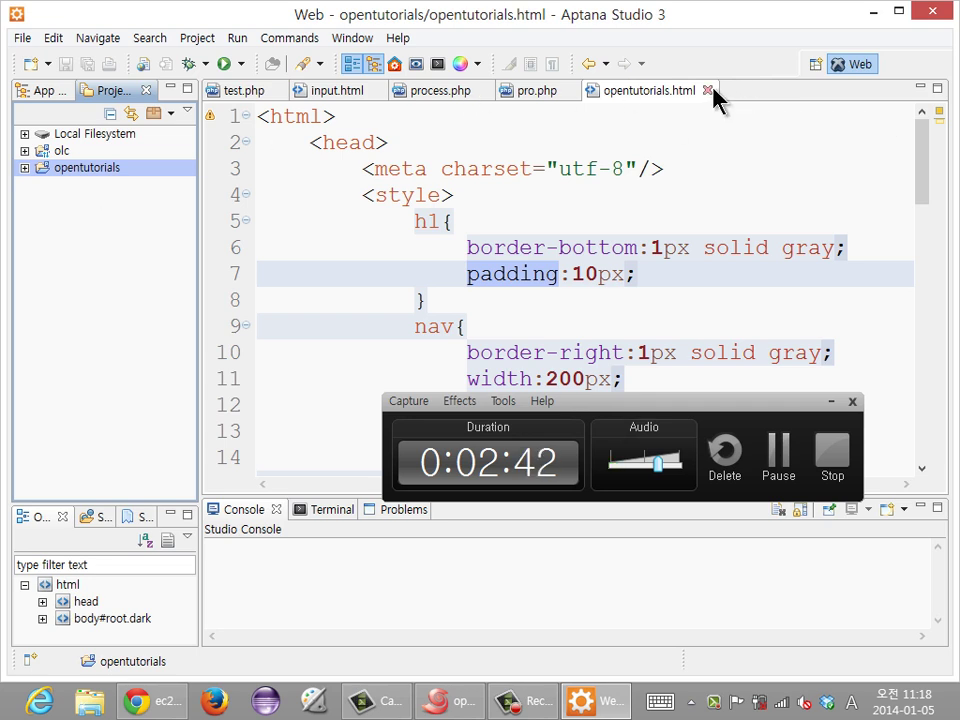
- Close all open editor files, including opentutorials.html, pro.php, process.php, input.html and test.php
left_click(576, 96)
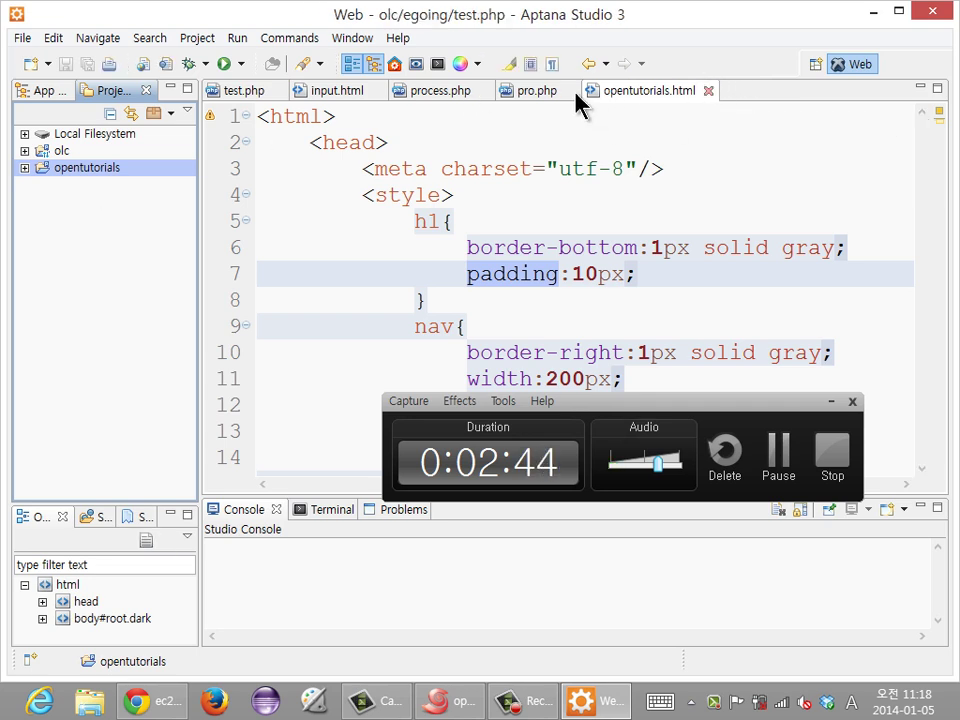
double_click(574, 96)
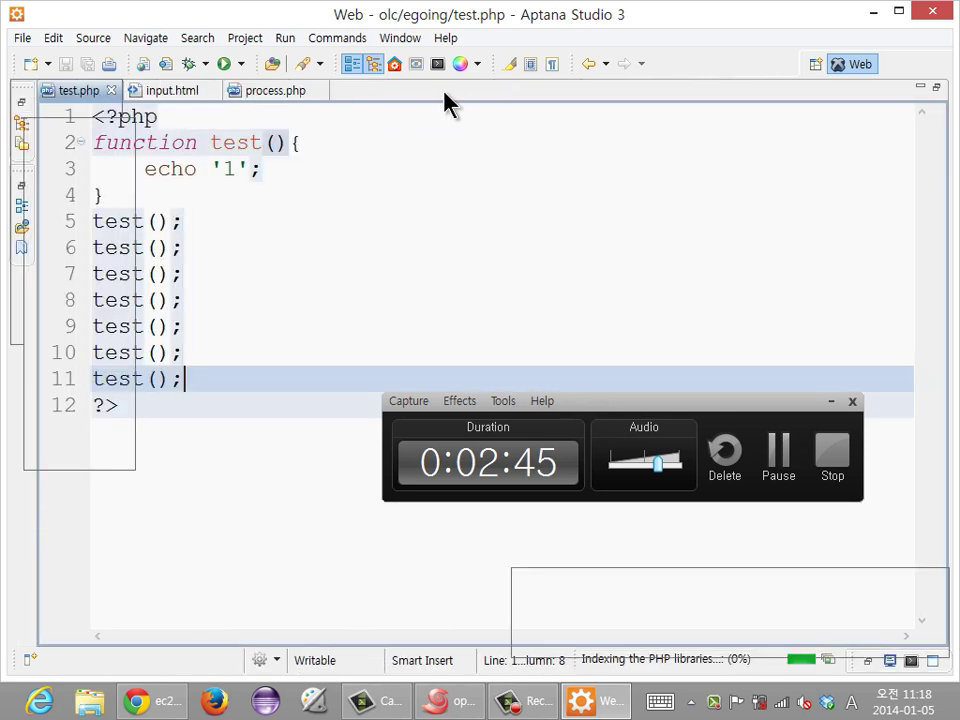
double_click(300, 96)
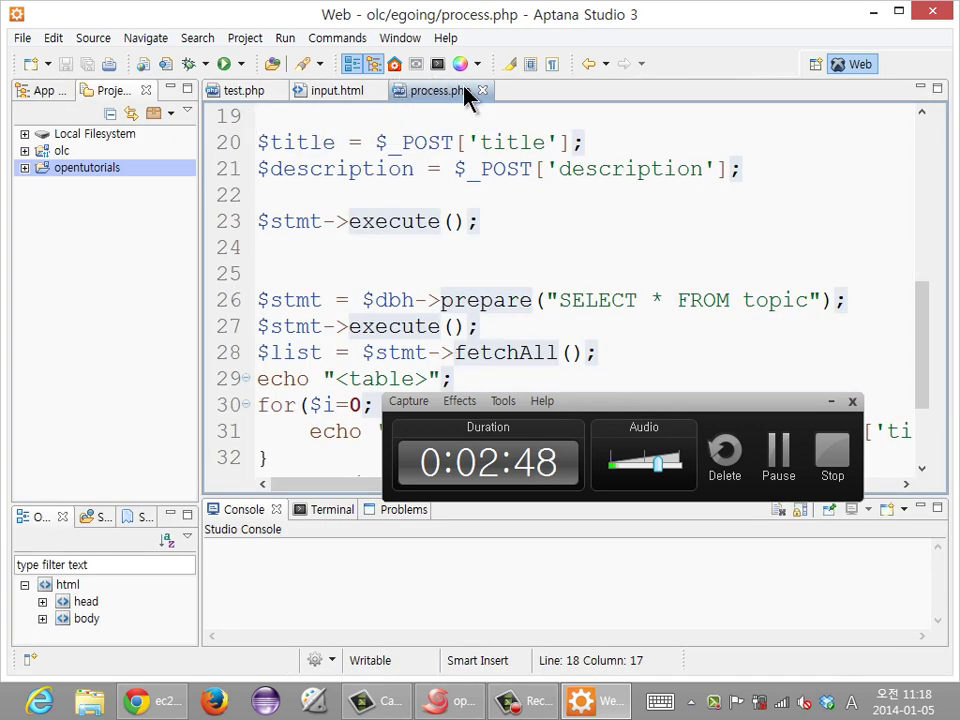
left_click(483, 91)
left_click(376, 91)
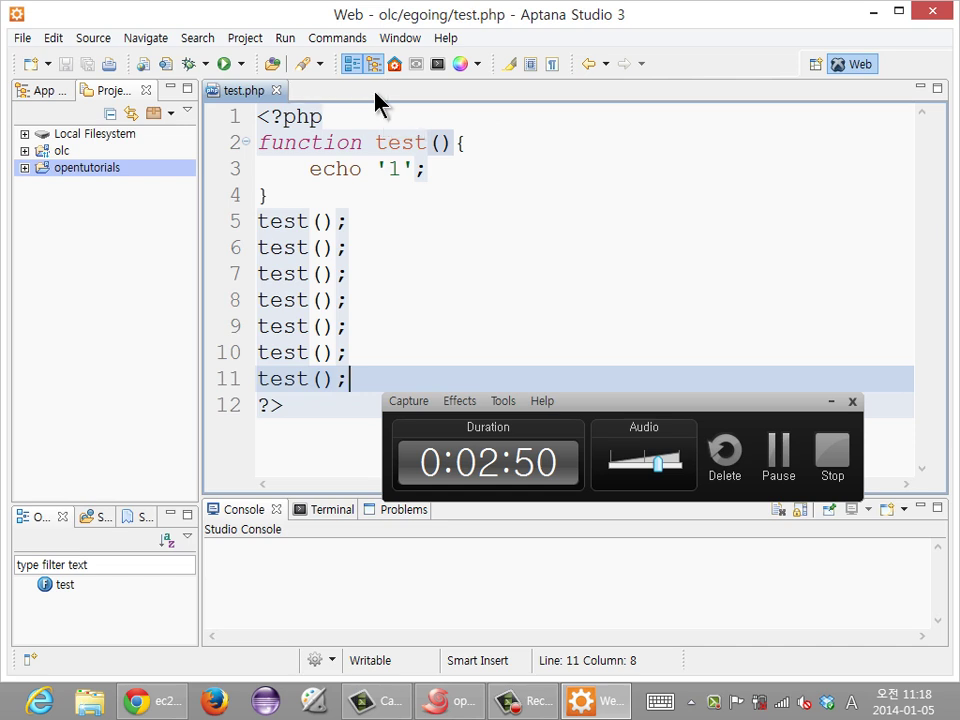
left_click(276, 91)
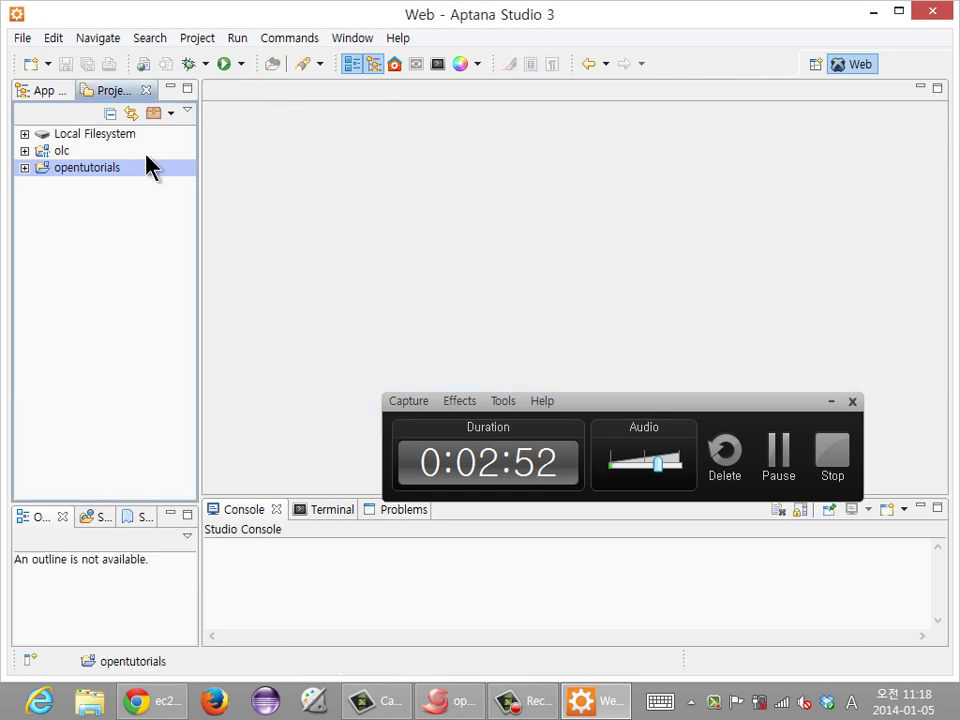
- Create a new PHP project named ot in the default location with PHP 5.3.x compatibility
left_click(75, 204)
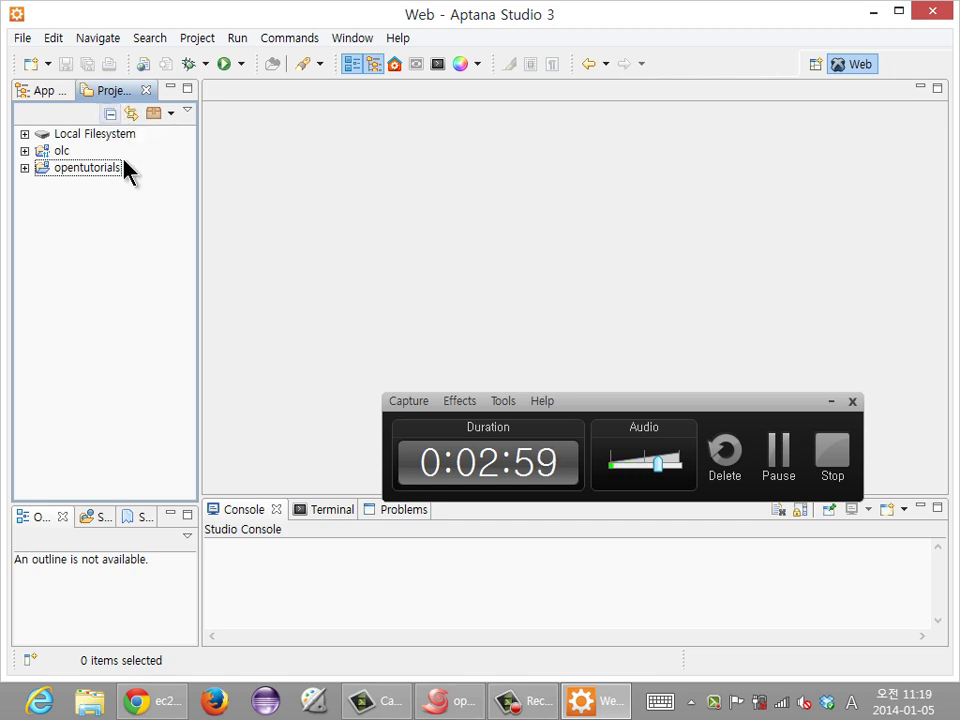
right_click(114, 257)
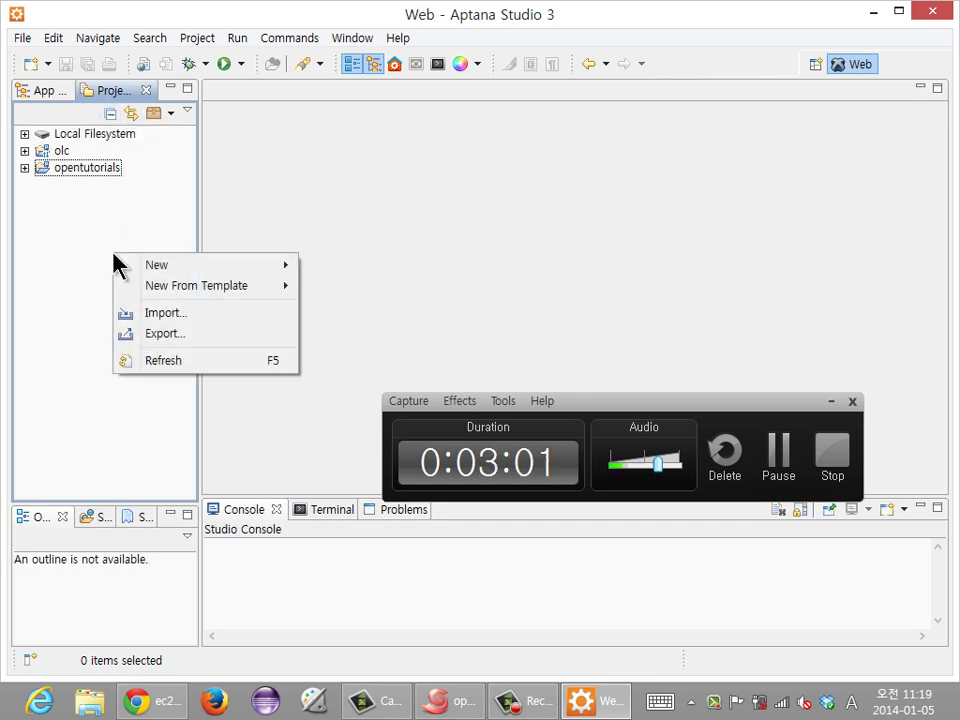
mouse_move(190, 268)
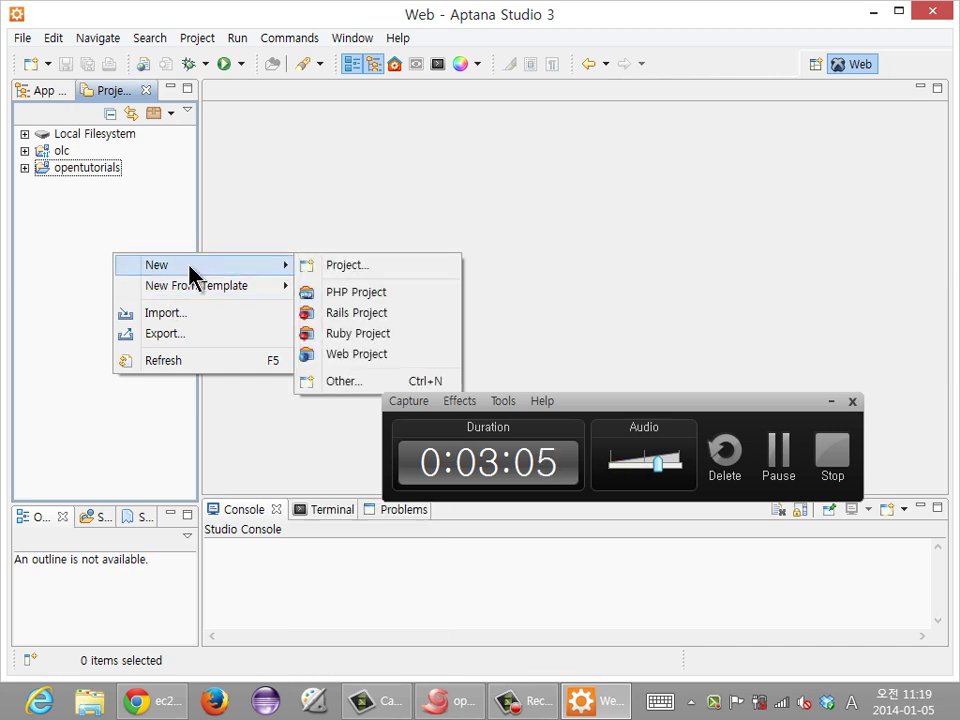
left_click(341, 299)
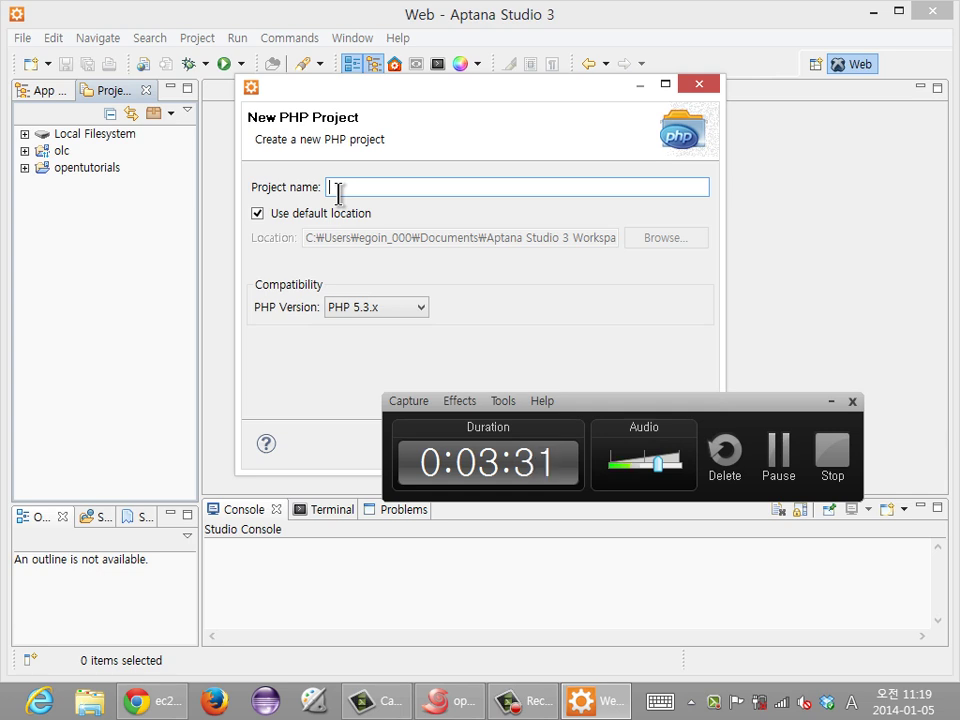
type("ot.")
key("BackSpace")
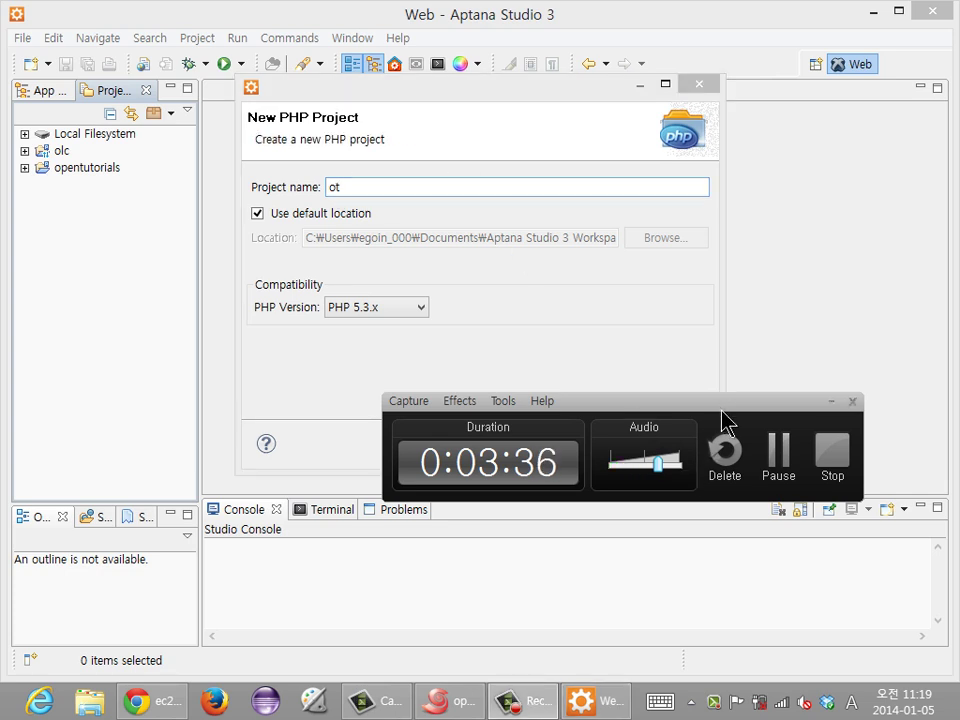
left_click_drag(724, 420, 763, 540)
left_click(520, 380)
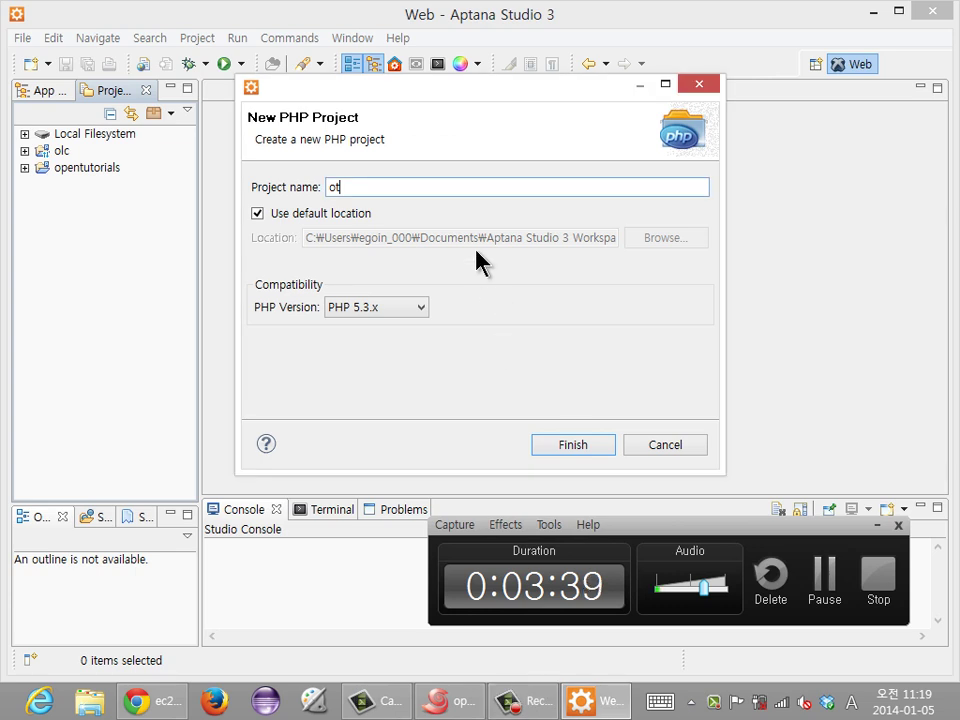
left_click(566, 450)
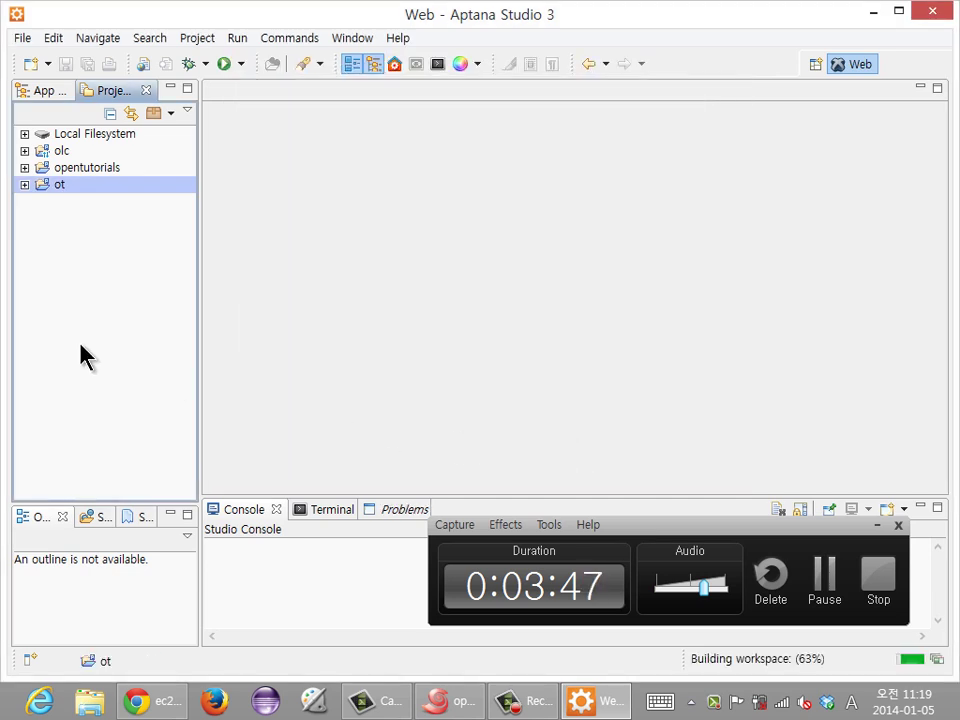
- Expand the ot project in the Project Explorer to view its contents
left_click(76, 192)
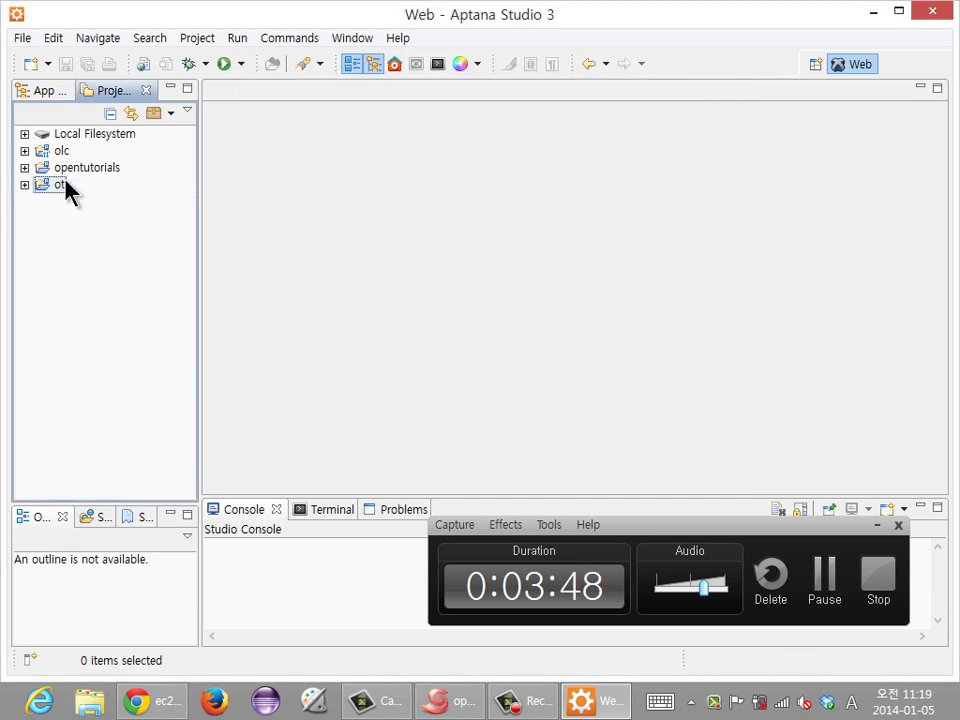
double_click(60, 185)
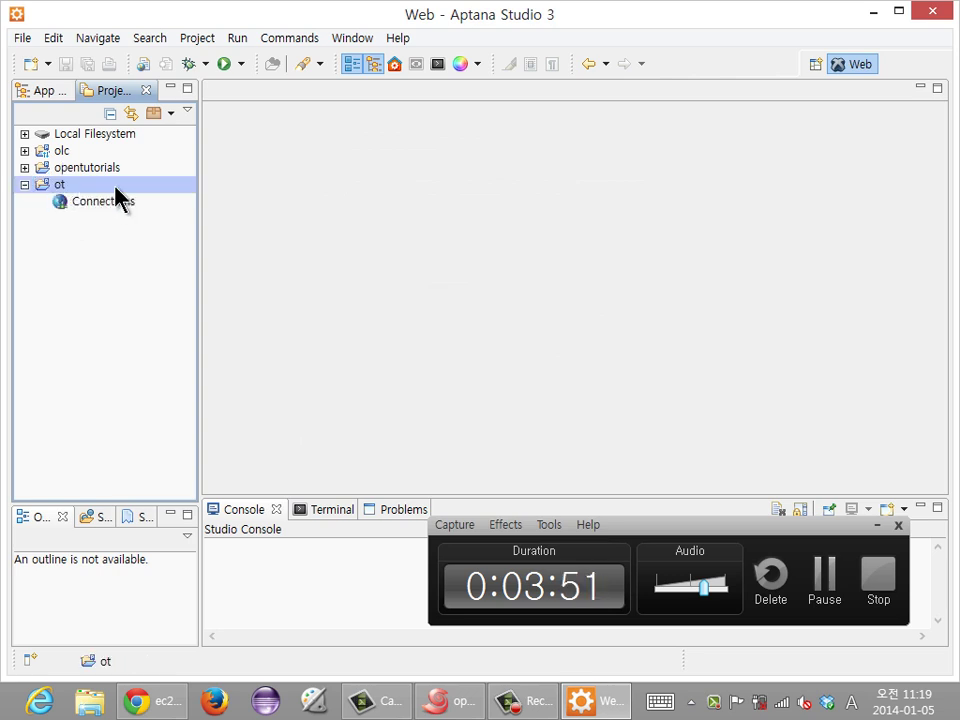
left_click(118, 197)
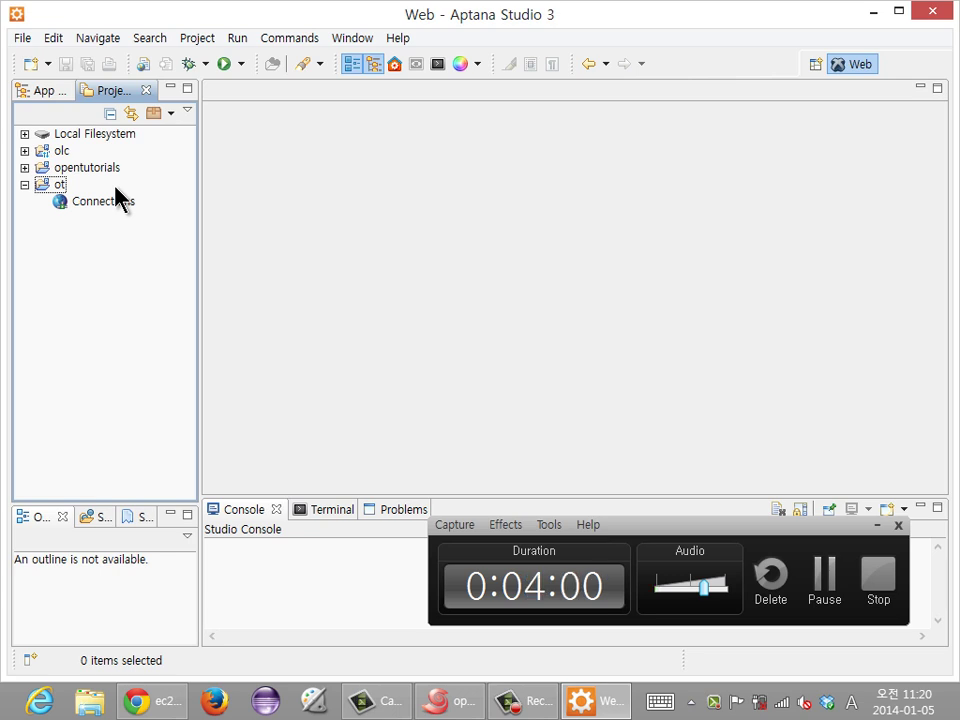
key("F10")
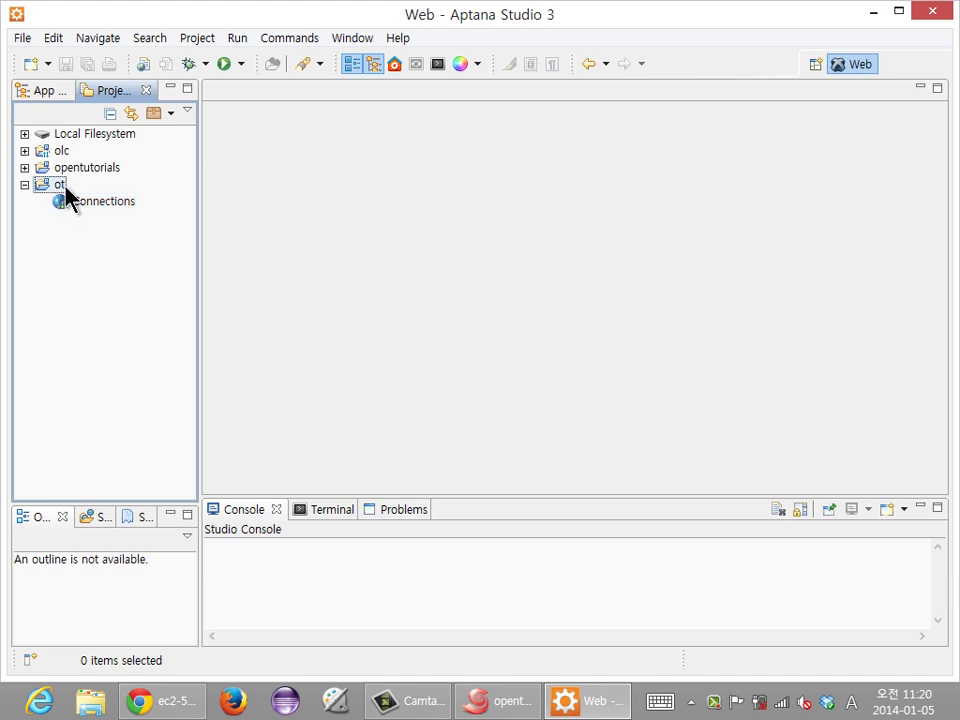
- Run the Web Deployment Wizard for the ot project and choose FTP/SFTP/FTPS as the deployment provider
left_click(65, 186)
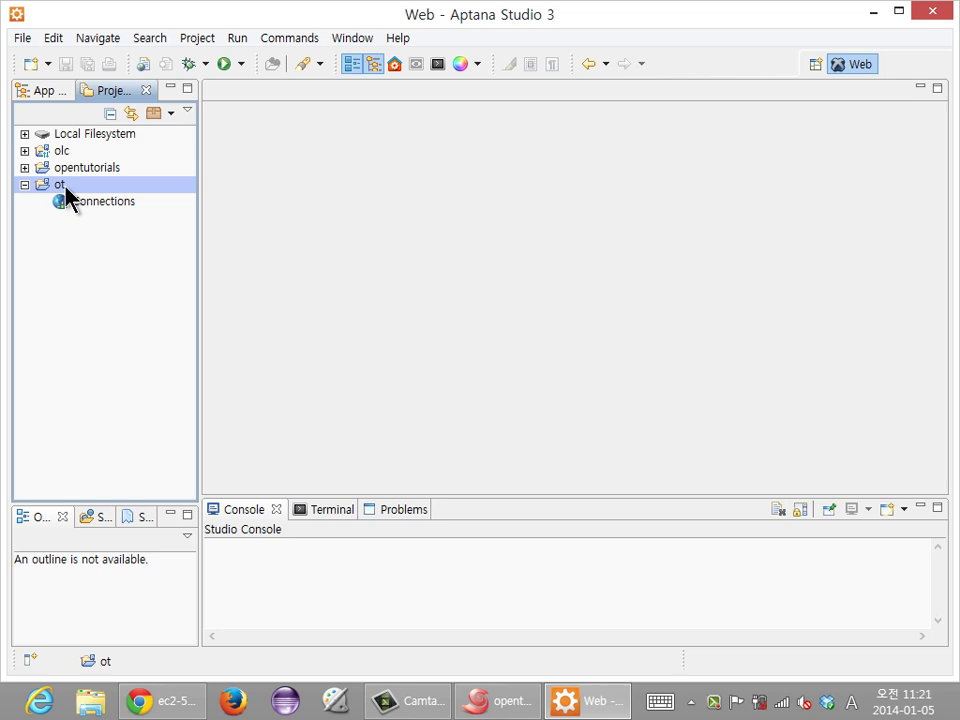
right_click(65, 186)
mouse_move(119, 183)
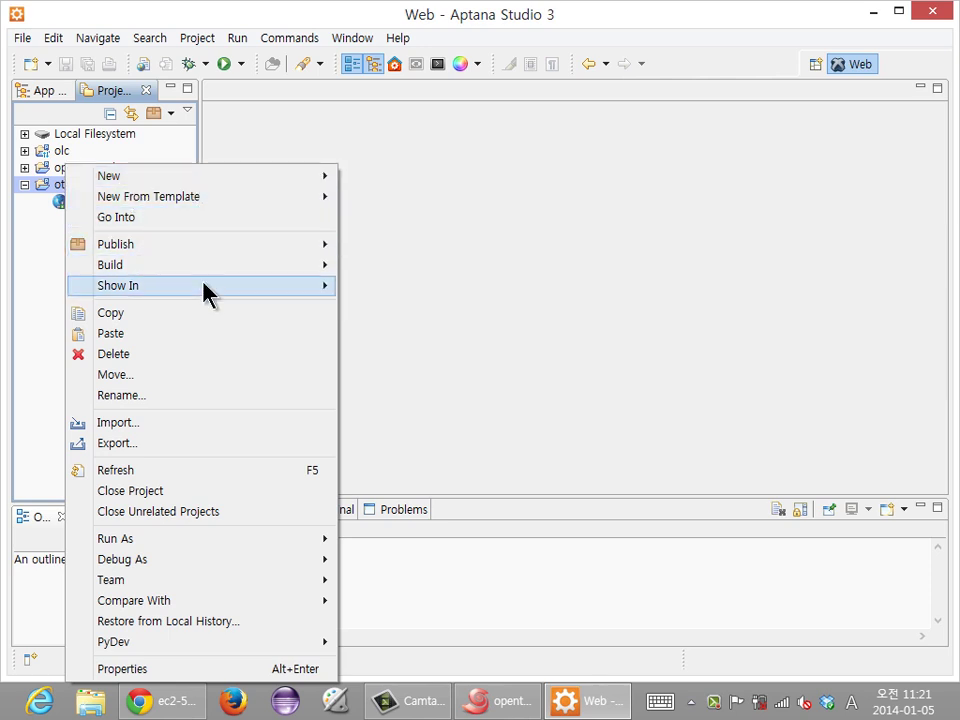
right_click(51, 188)
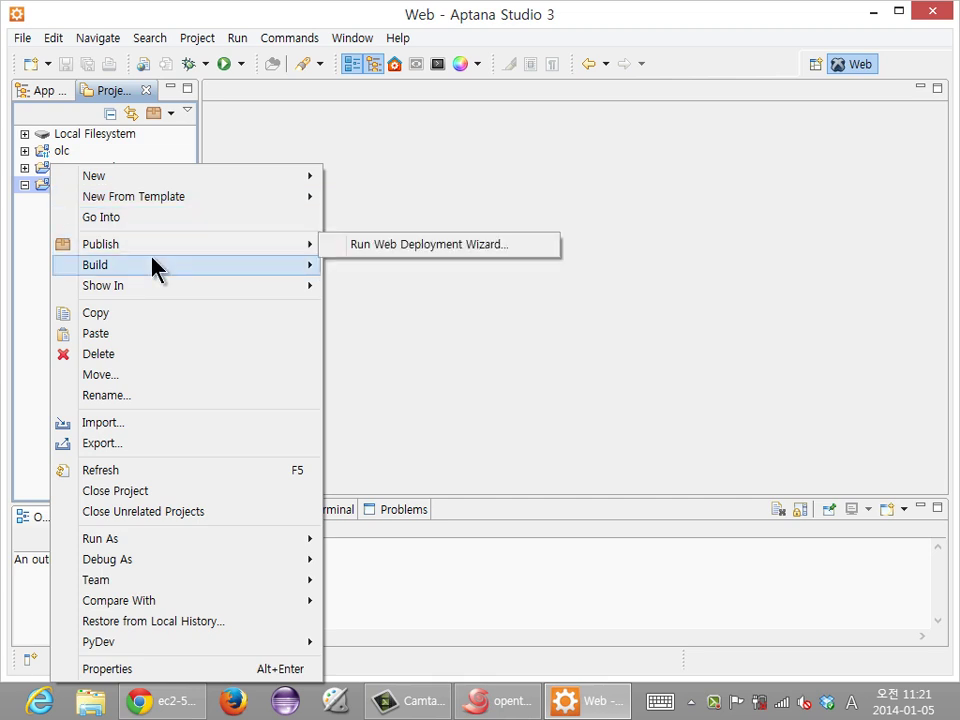
mouse_move(182, 240)
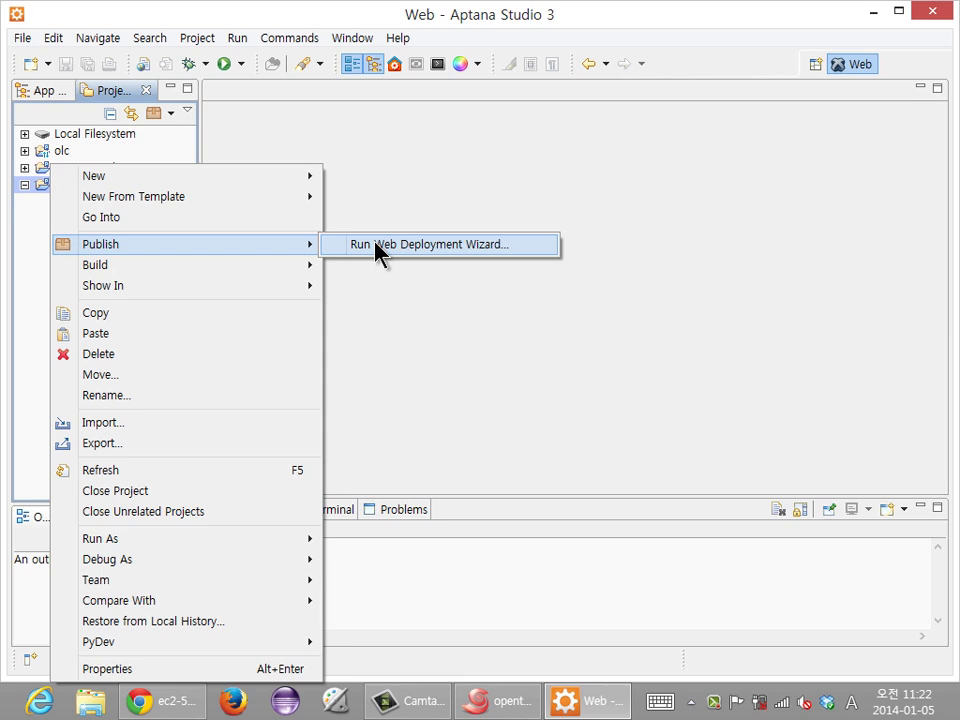
left_click(375, 244)
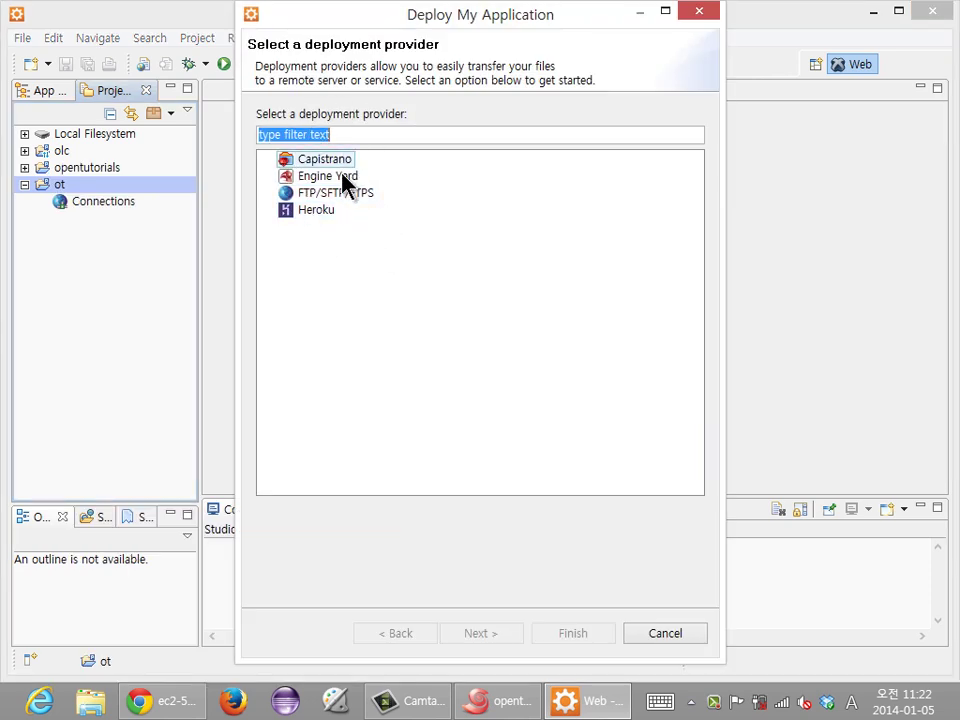
left_click(323, 205)
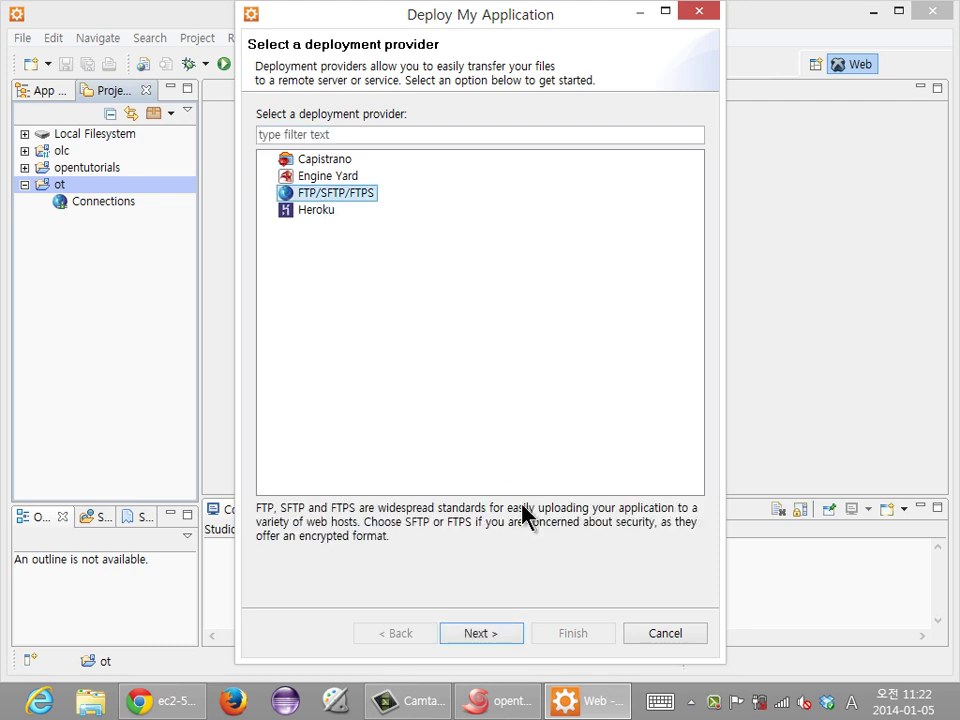
left_click(499, 640)
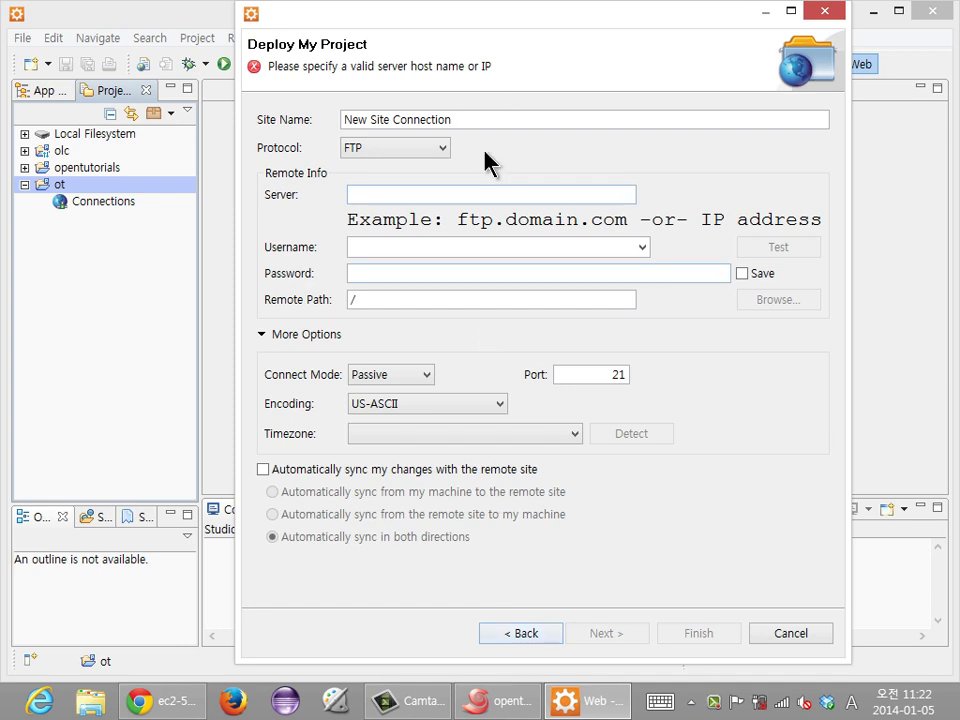
- Maximize the deployment settings window and set the site name to ot
double_click(518, 22)
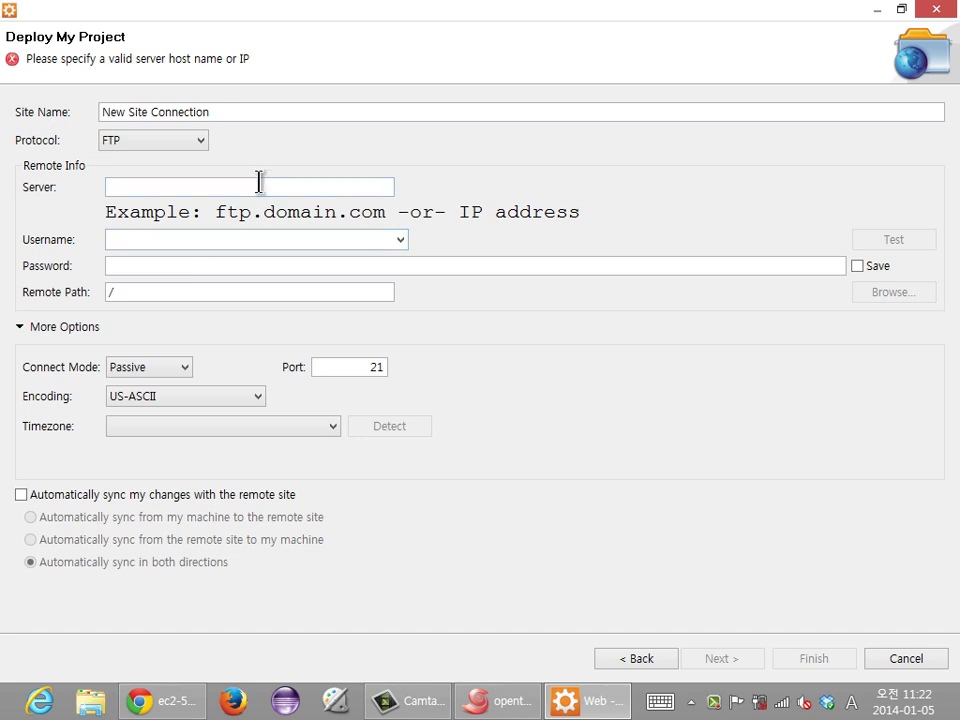
left_click(235, 115)
key("ctrl+a")
type("ot")
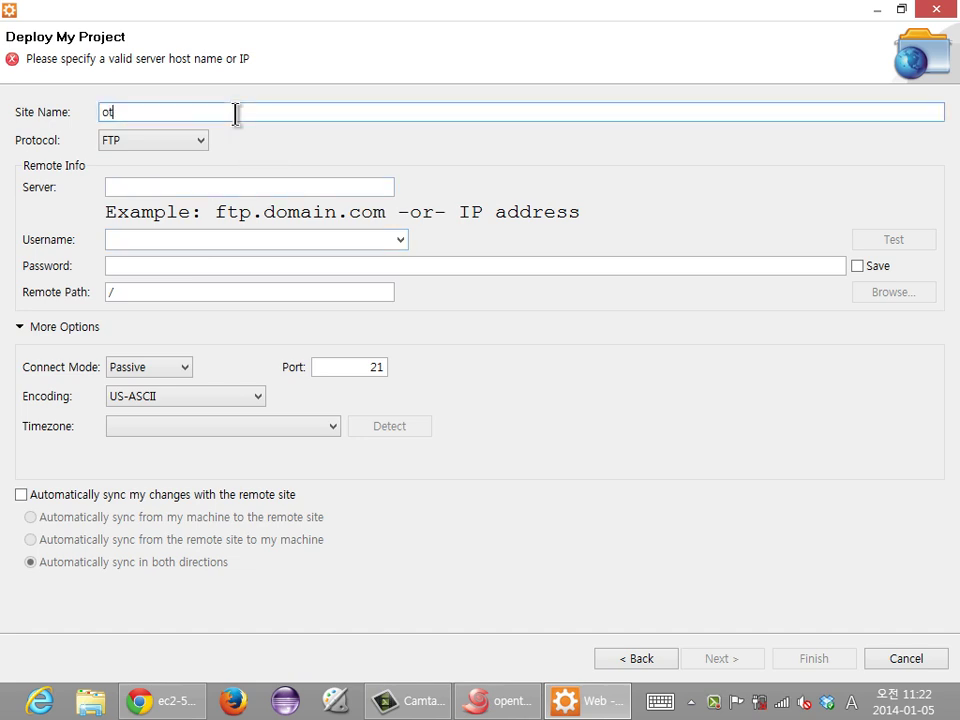
- Extend the site name to read ot connection
type(" connectiuo")
key("BackSpace")
key("BackSpace")
type("on")
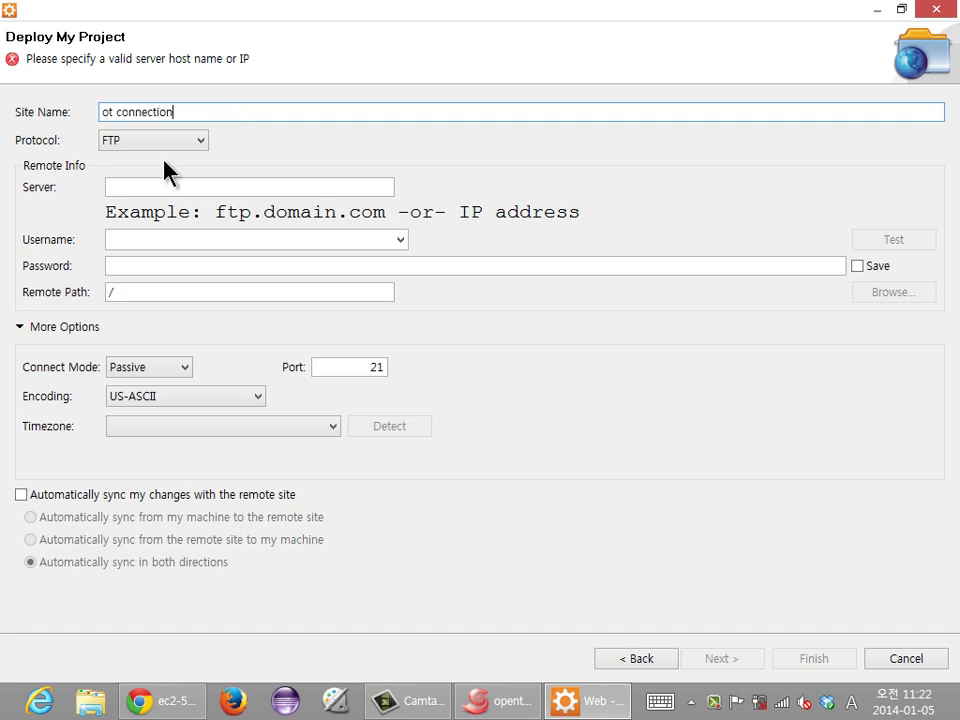
left_click_drag(156, 181, 166, 172)
mouse_move(58, 156)
left_mouse_down()
mouse_move(66, 129)
mouse_move(66, 165)
mouse_move(52, 173)
left_mouse_up()
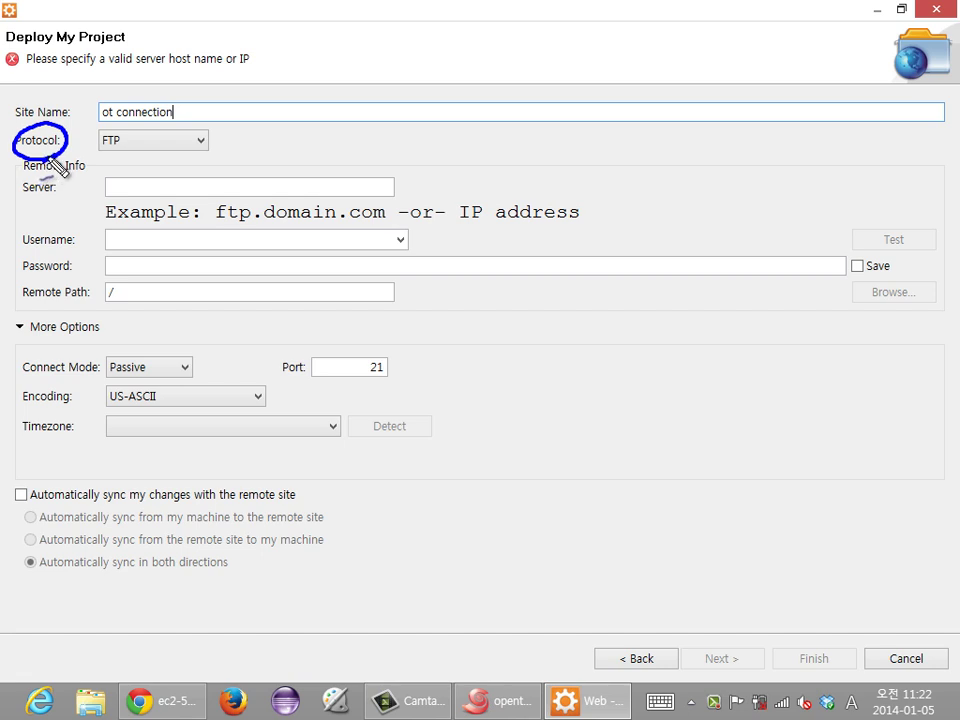
mouse_move(255, 133)
left_mouse_down()
mouse_move(251, 160)
mouse_move(304, 150)
mouse_move(311, 161)
mouse_move(321, 154)
mouse_move(383, 178)
mouse_move(426, 154)
mouse_move(456, 178)
mouse_move(491, 154)
mouse_move(508, 182)
left_mouse_up()
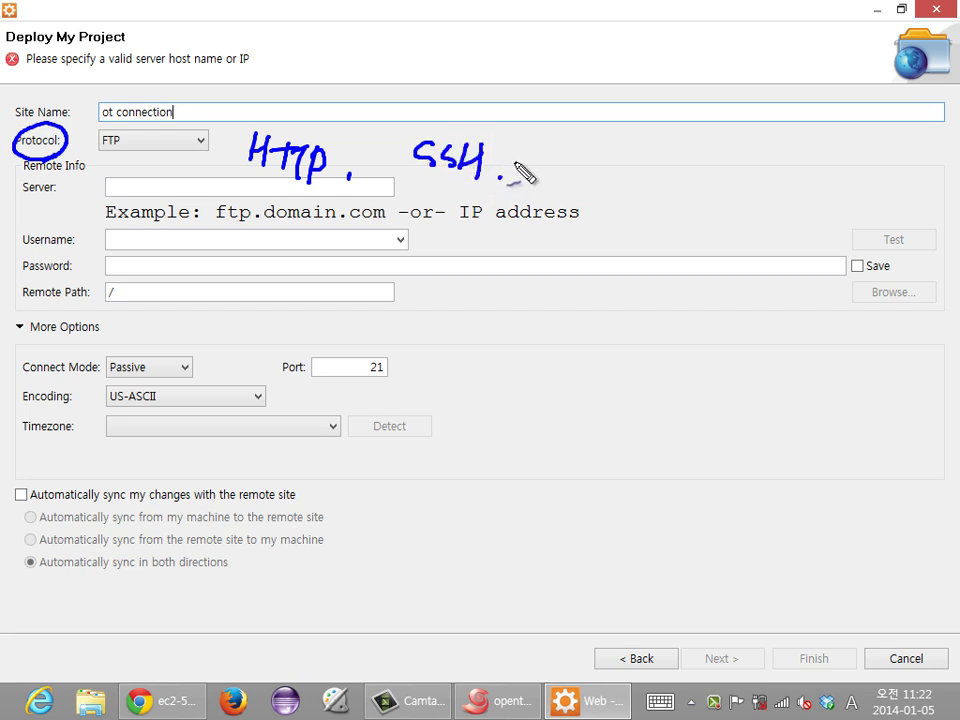
mouse_move(576, 141)
left_mouse_down()
mouse_move(562, 165)
mouse_move(616, 160)
mouse_move(644, 181)
mouse_move(642, 172)
left_mouse_up()
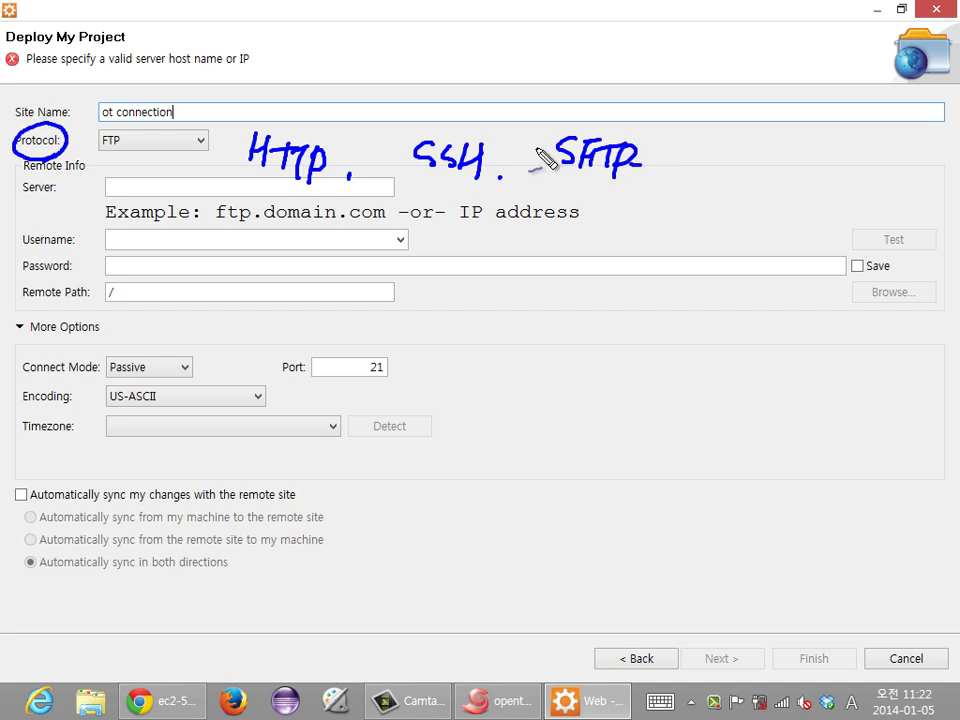
key("Escape")
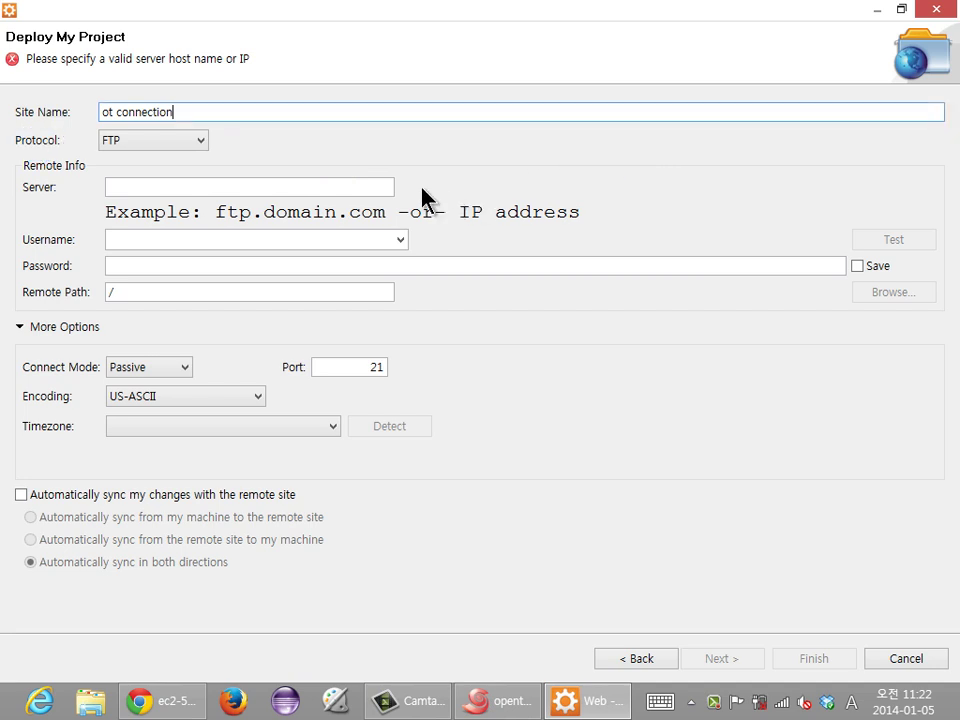
- Set the deployment protocol to SFTP
left_click(176, 143)
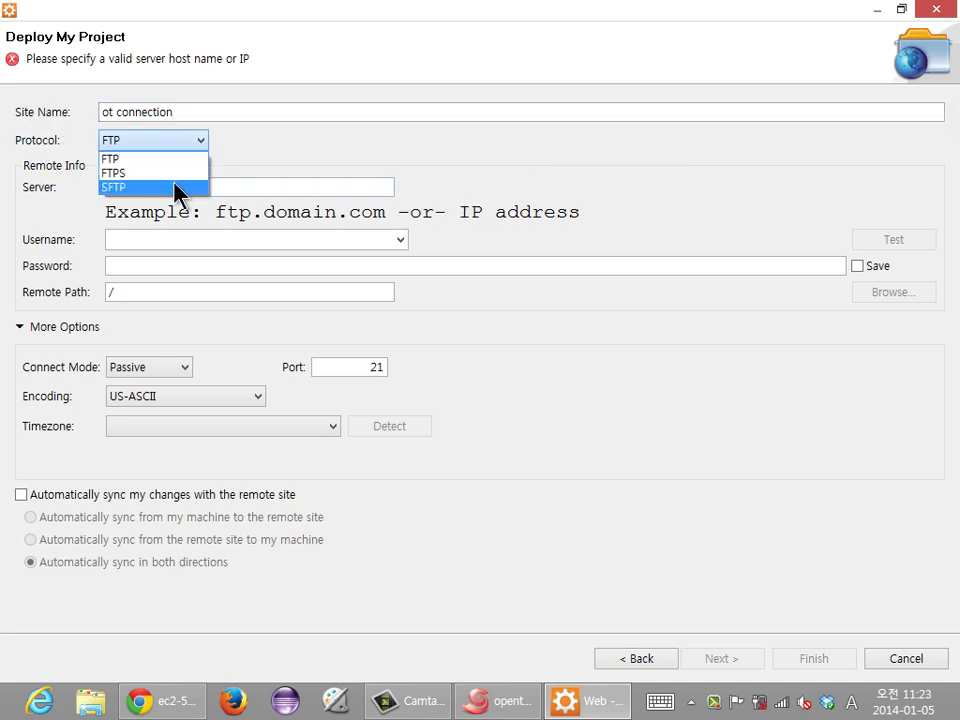
left_click(180, 189)
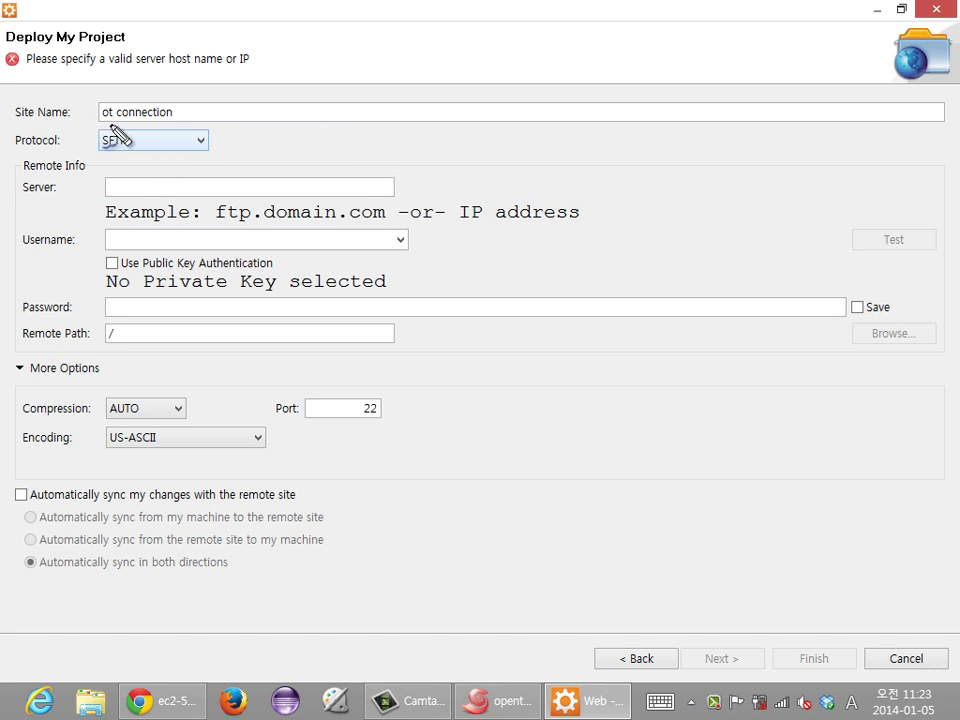
mouse_move(103, 150)
left_mouse_down()
mouse_move(104, 130)
mouse_move(98, 136)
mouse_move(112, 148)
mouse_move(127, 148)
left_mouse_up()
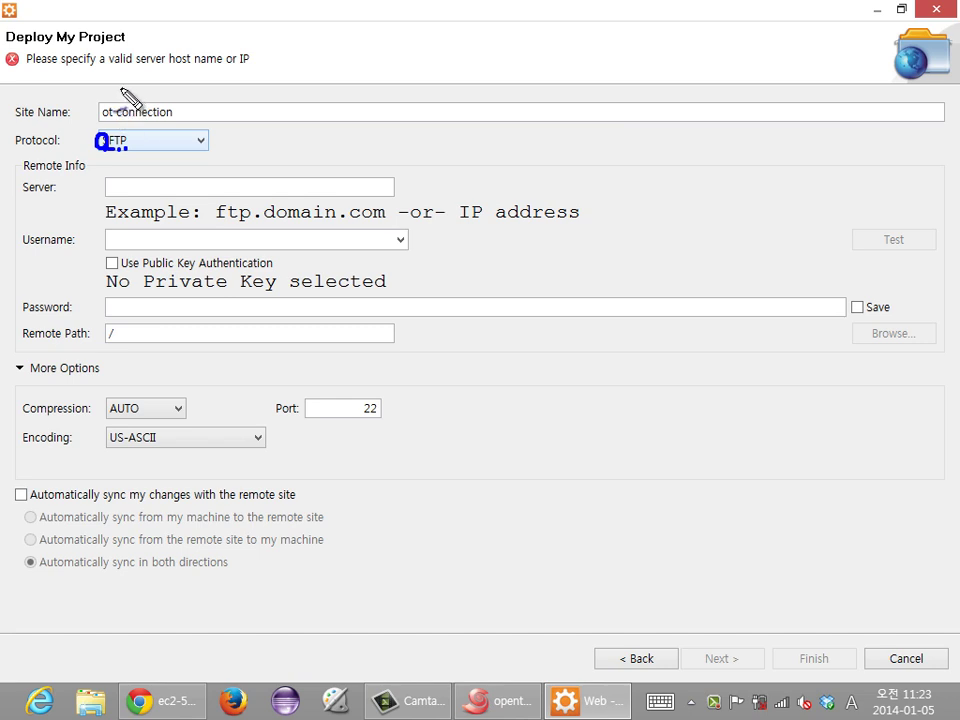
left_click_drag(116, 101, 124, 99)
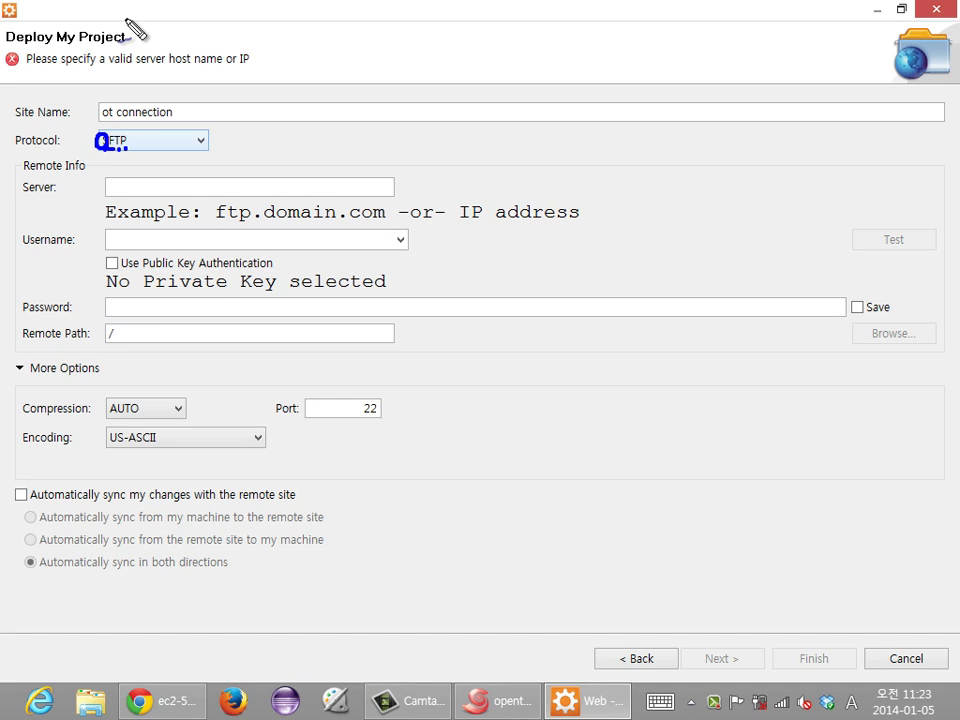
- Switch to Chrome and copy the host part ec2-54-199-141-244.ap-northeast-1.compute.amazonaws.com from the address of the egoing.ot.html page
left_click(209, 190)
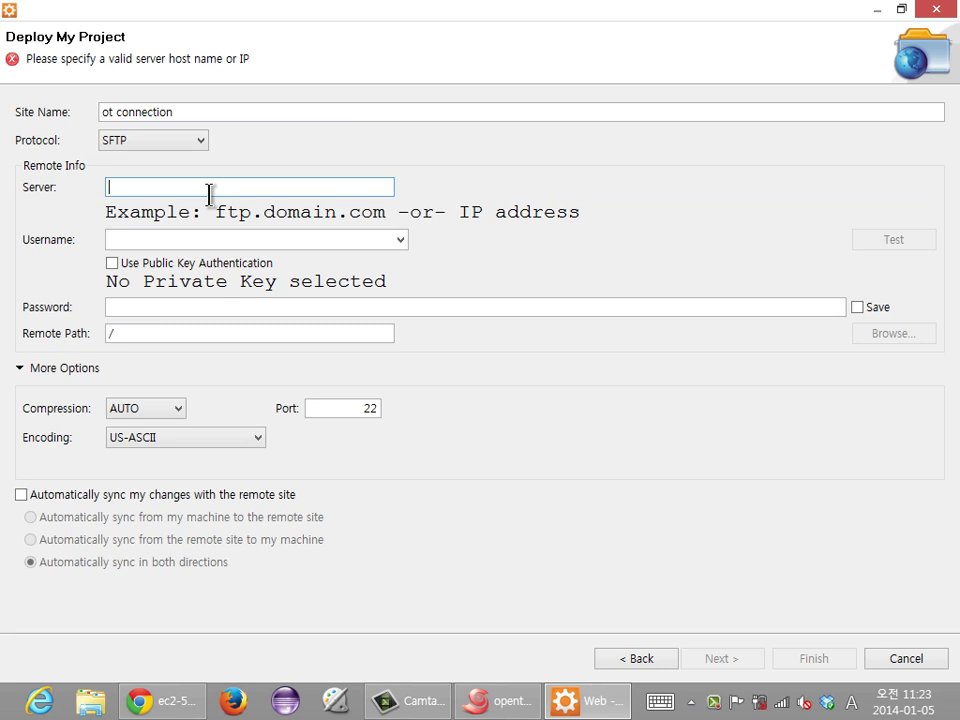
key("alt+Tab")
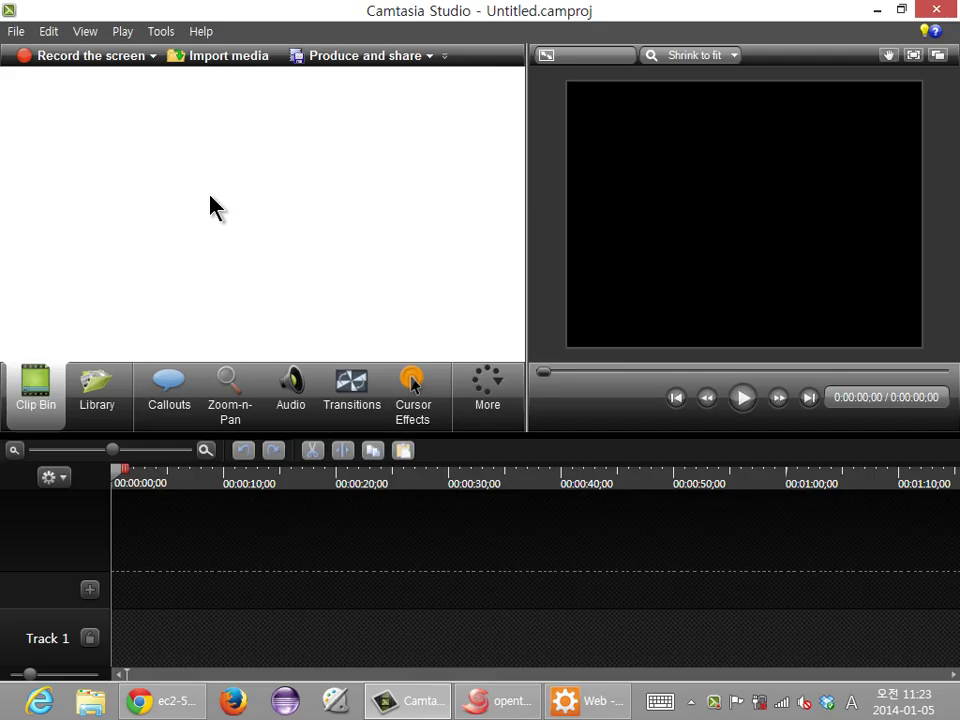
key("alt+Tab")
left_click(176, 696)
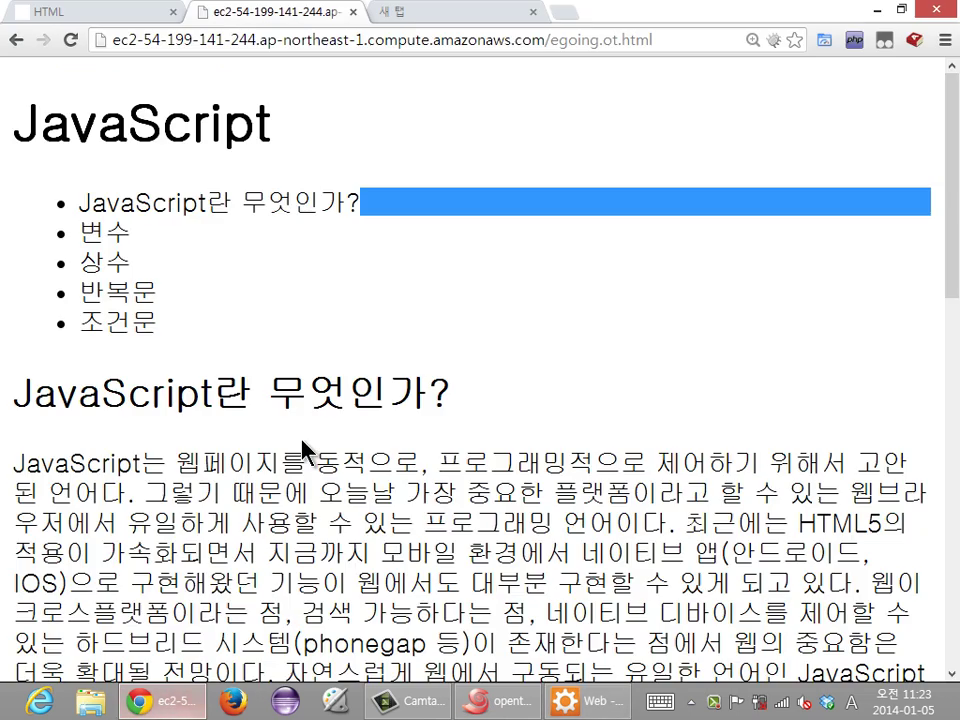
key("ctrl+l")
key("Right")
key("Left")
key("Left")
key("Left")
key("Left")
key("Left")
key("Left")
key("Left")
key("Left")
key("Left")
key("Left")
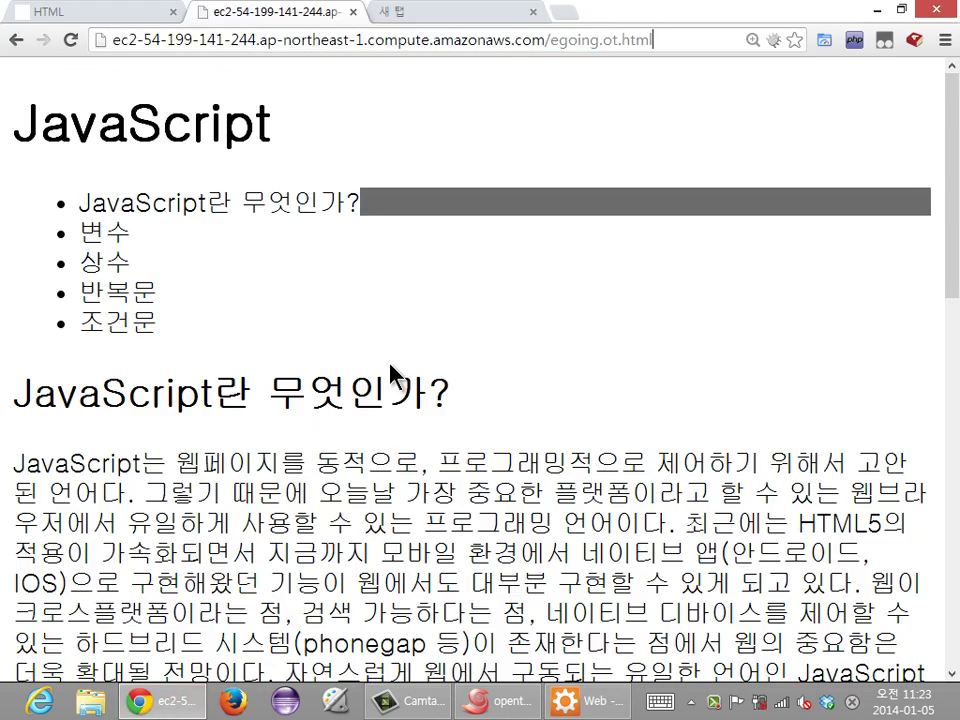
key("Left")
key("Left")
key("Left")
key("Left")
key("Left")
key("ctrl+shift+Left")
key("ctrl+shift+Left")
key("ctrl+shift+Left")
key("ctrl+shift+Left")
key("ctrl+shift+Left")
key("ctrl+shift+Left")
key("ctrl+shift+Left")
key("ctrl+shift+Left")
key("ctrl+shift+Left")
key("ctrl+shift+Left")
key("ctrl+shift+Left")
key("ctrl+c")
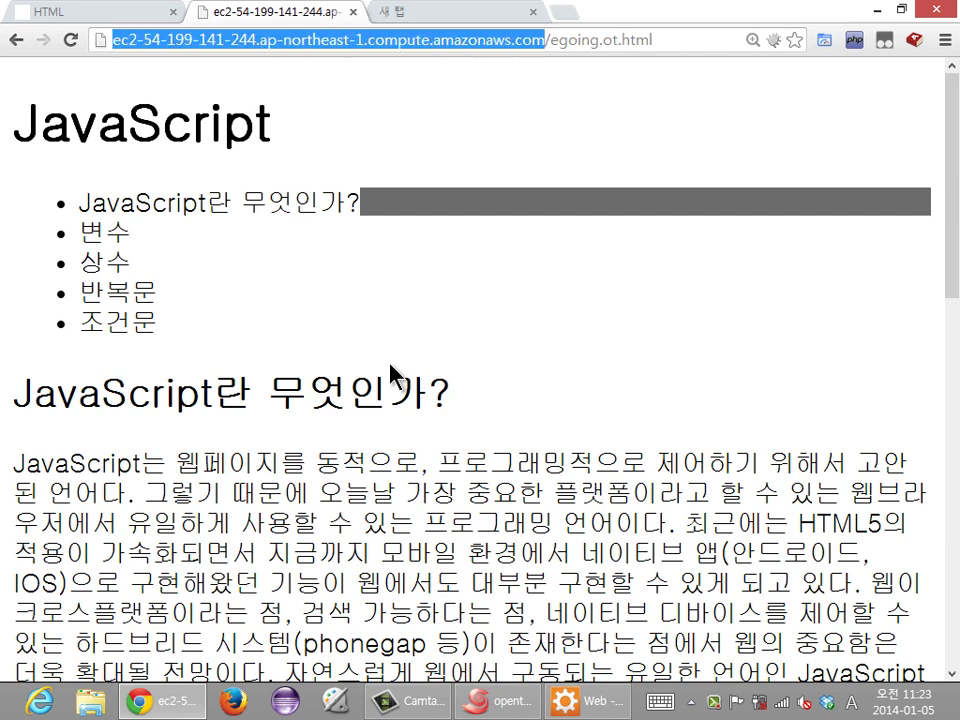
- Check the copied server address by pasting it into the empty browser tab's address bar, discard it and return to the egoing.ot.html page
key("alt+Tab")
key("alt+Tab")
key("Down")
key("Up")
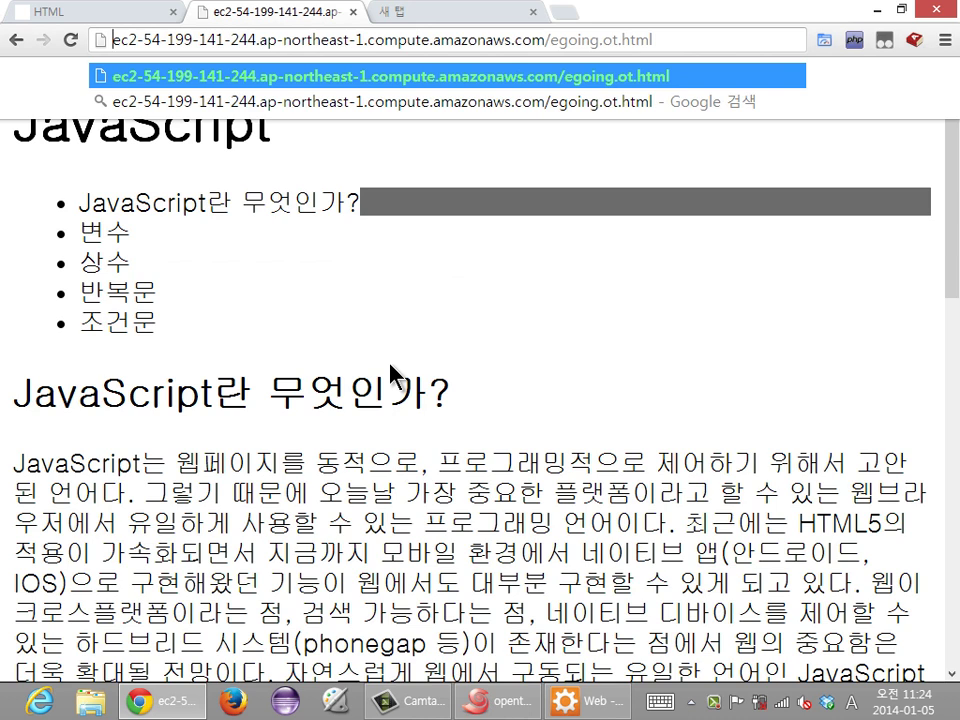
left_click(474, 16)
left_click(457, 39)
key("ctrl+v")
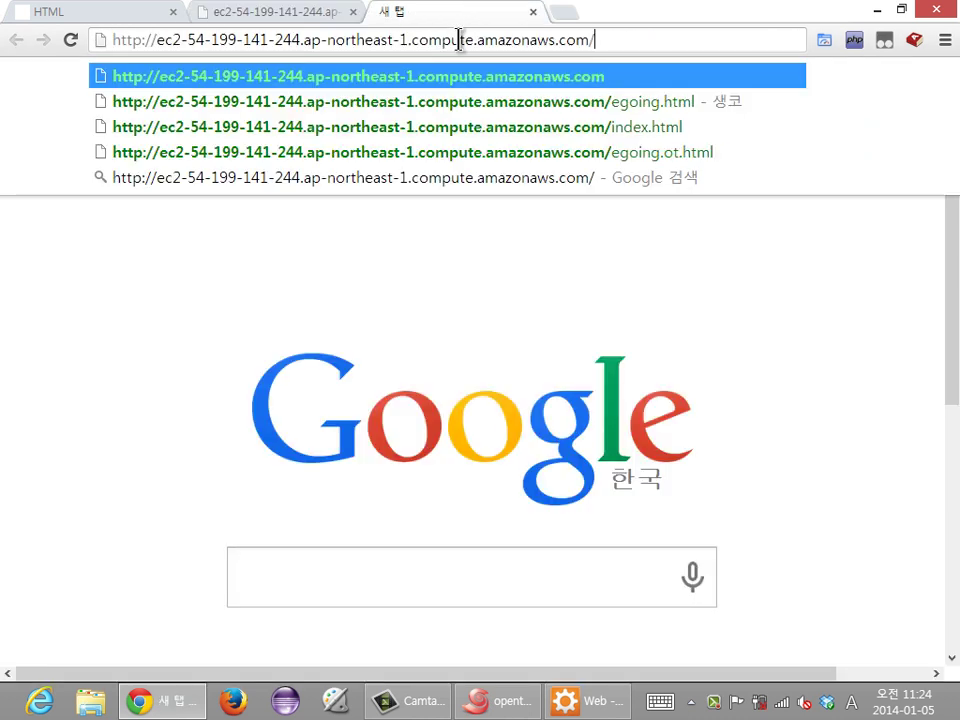
key("Escape")
left_click(293, 15)
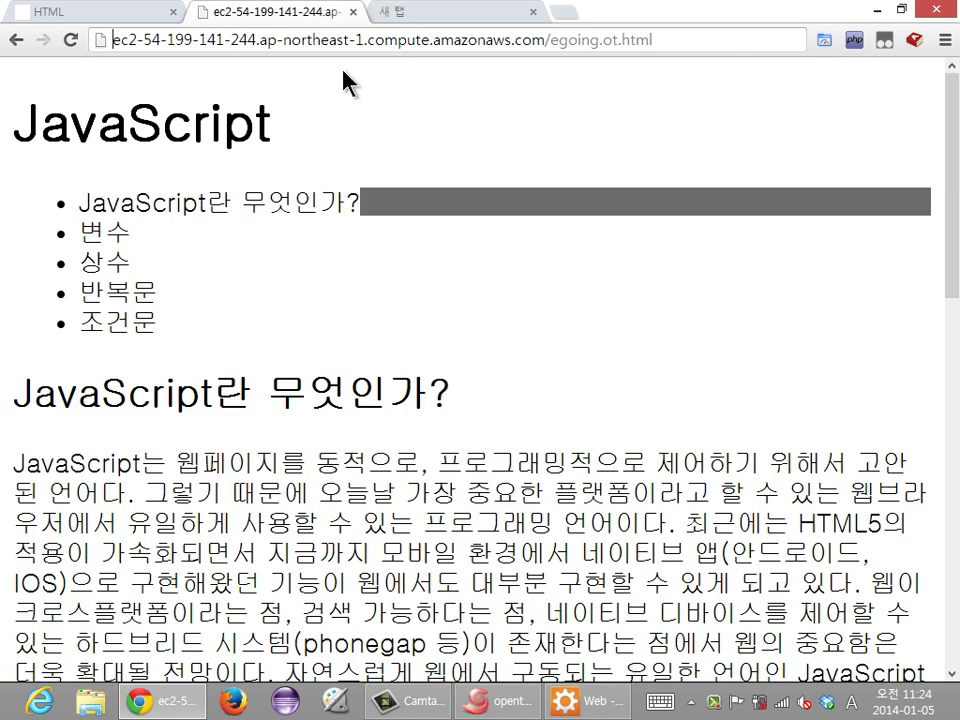
- Switch back to the Aptana deployment window and paste the copied amazonaws.com address as the server
key("alt+Tab")
left_click(296, 186)
type("ec2-54-199-141-244.ap-northeast-1.compute.amazonaws.com/")
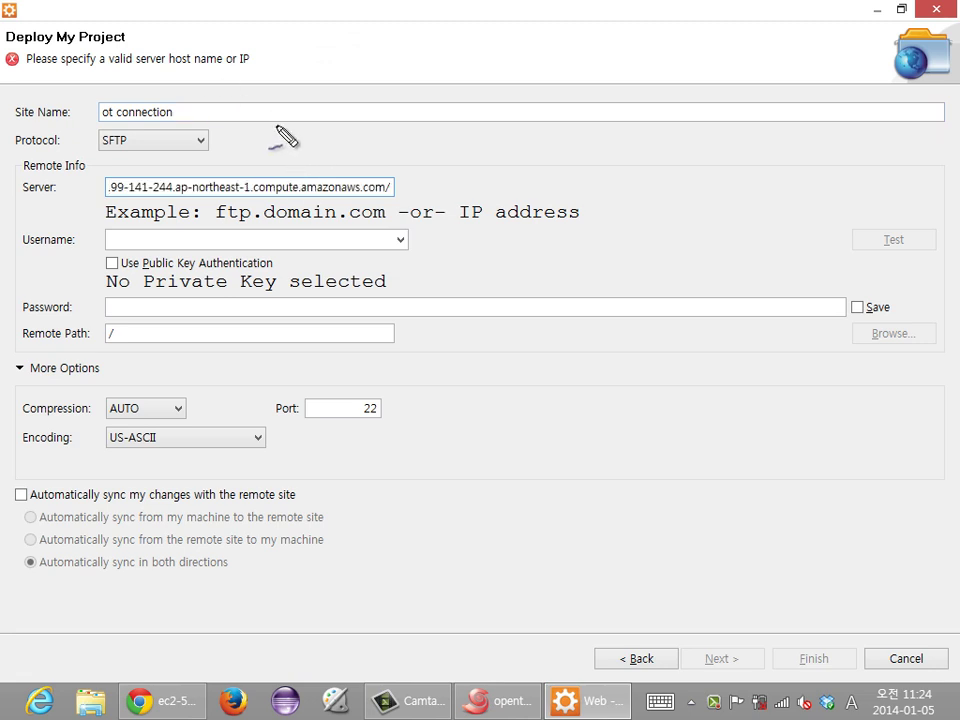
mouse_move(397, 203)
left_mouse_down()
mouse_move(378, 184)
mouse_move(402, 188)
mouse_move(388, 198)
left_mouse_up()
left_click_drag(421, 142, 345, 200)
left_click_drag(359, 122, 390, 238)
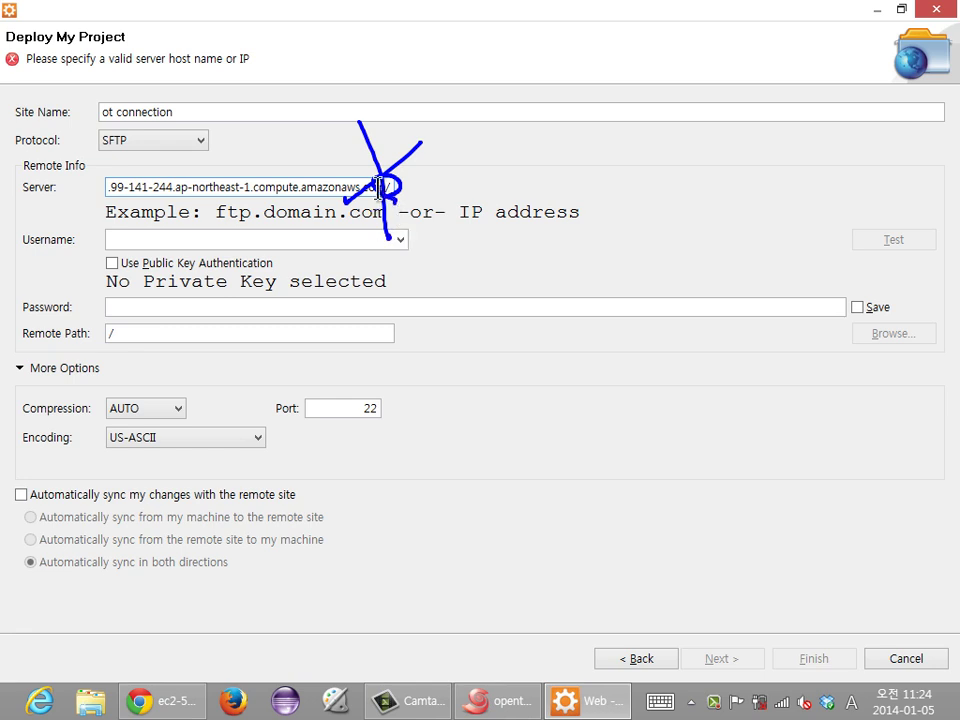
key("Escape")
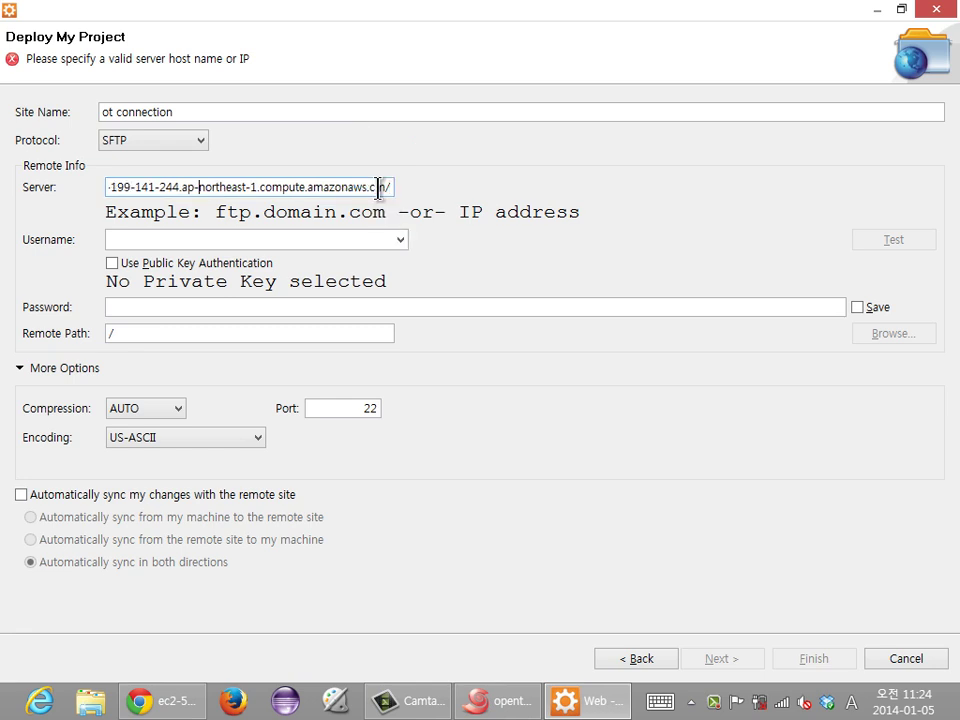
key("BackSpace")
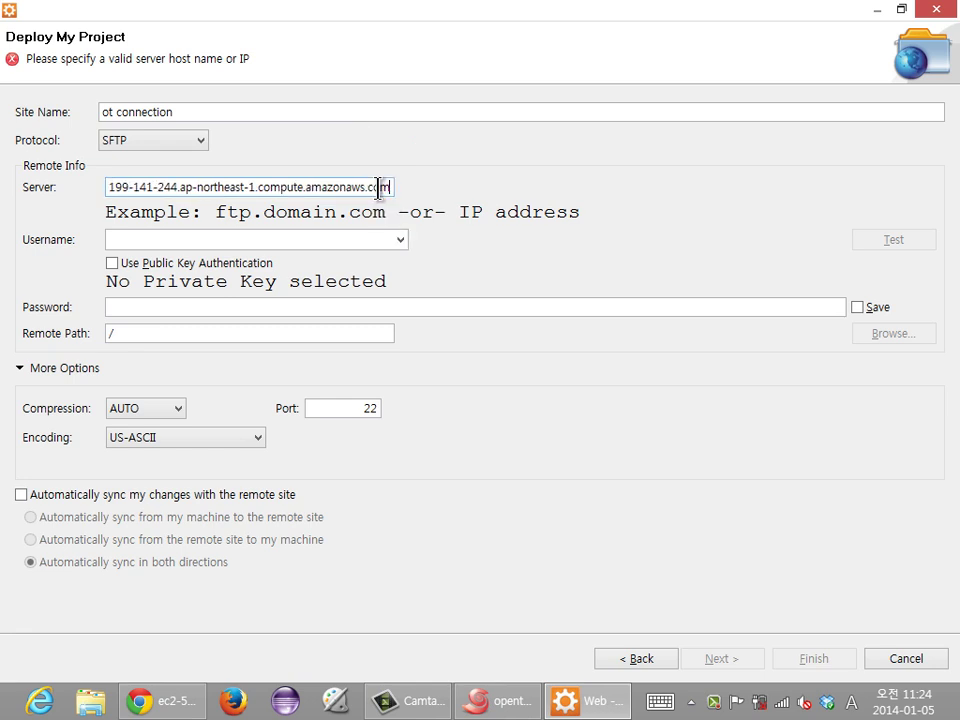
key("Home")
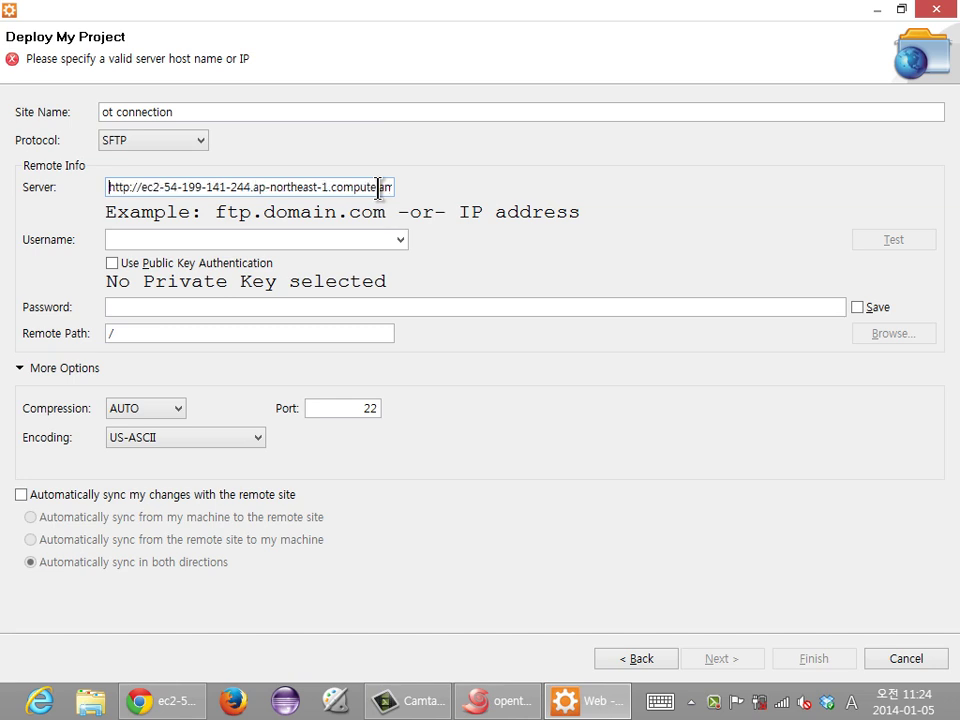
key("Right")
key("Right")
key("Right")
key("Right")
mouse_move(110, 192)
left_mouse_down()
mouse_move(116, 163)
mouse_move(146, 206)
mouse_move(143, 218)
left_mouse_up()
key("Escape")
key("BackSpace")
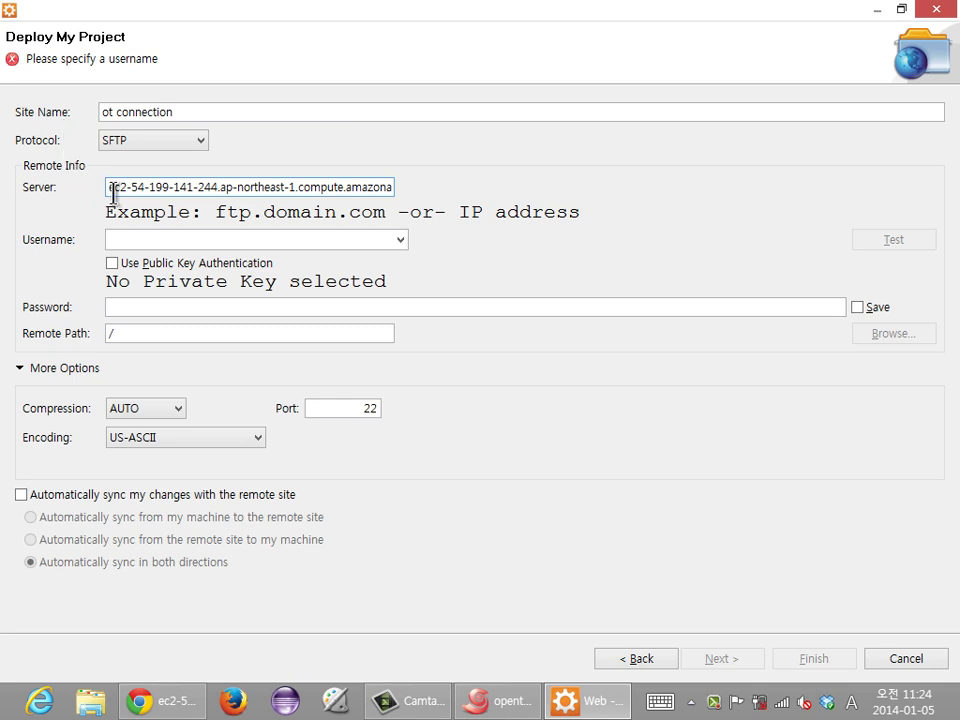
- Set the username to ubuntu and enable public key authentication with the otkey.pem file from the desktop
left_click(188, 237)
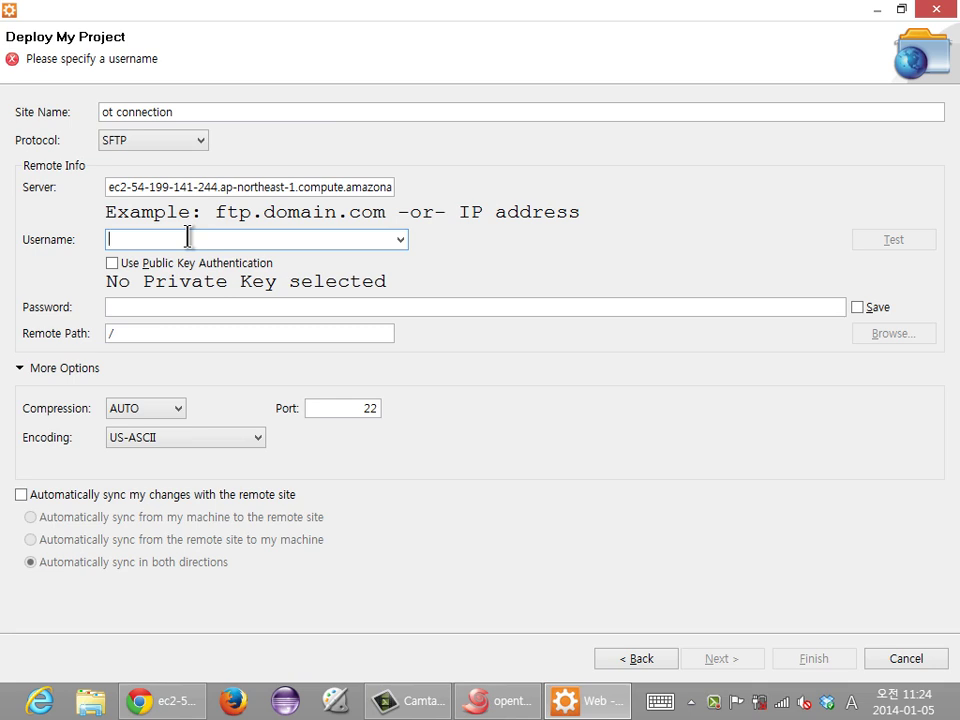
type("ubuntu")
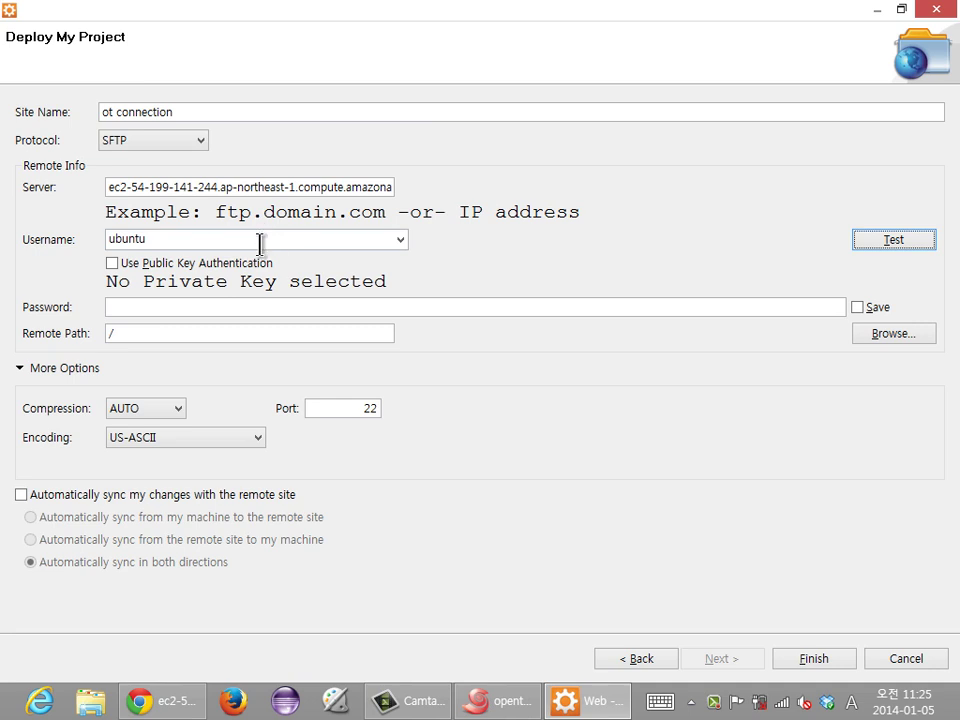
left_click(216, 299)
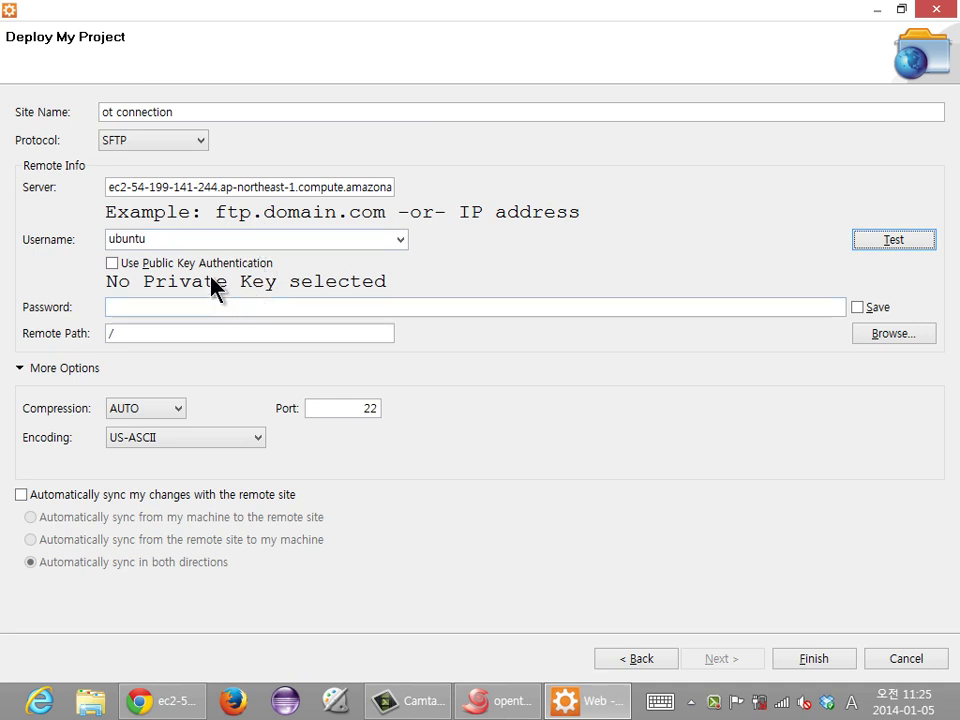
left_click(210, 264)
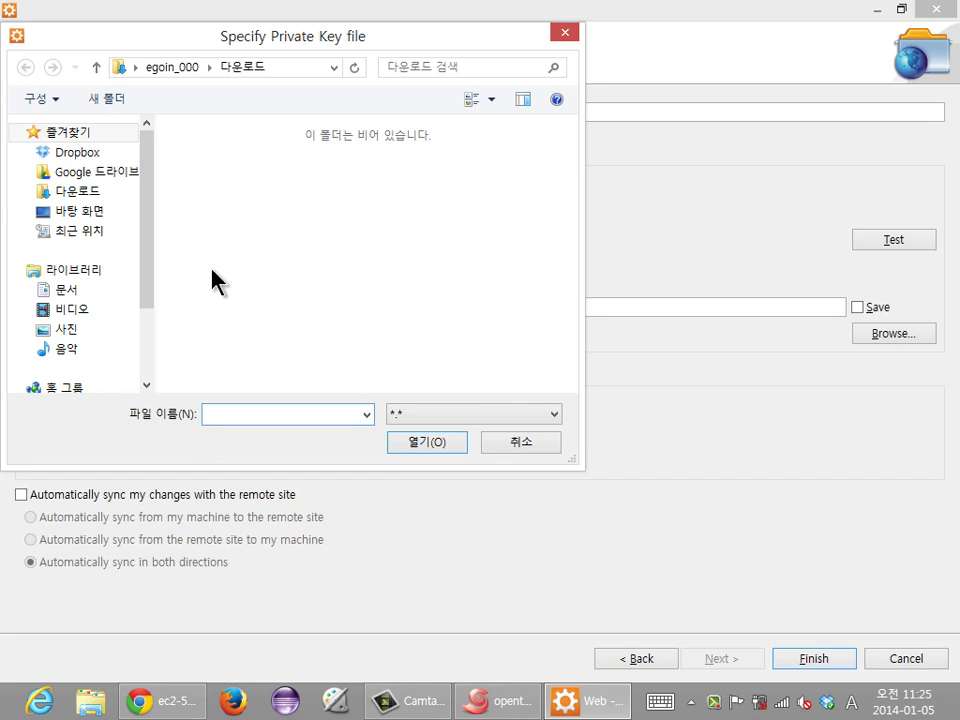
left_click(82, 212)
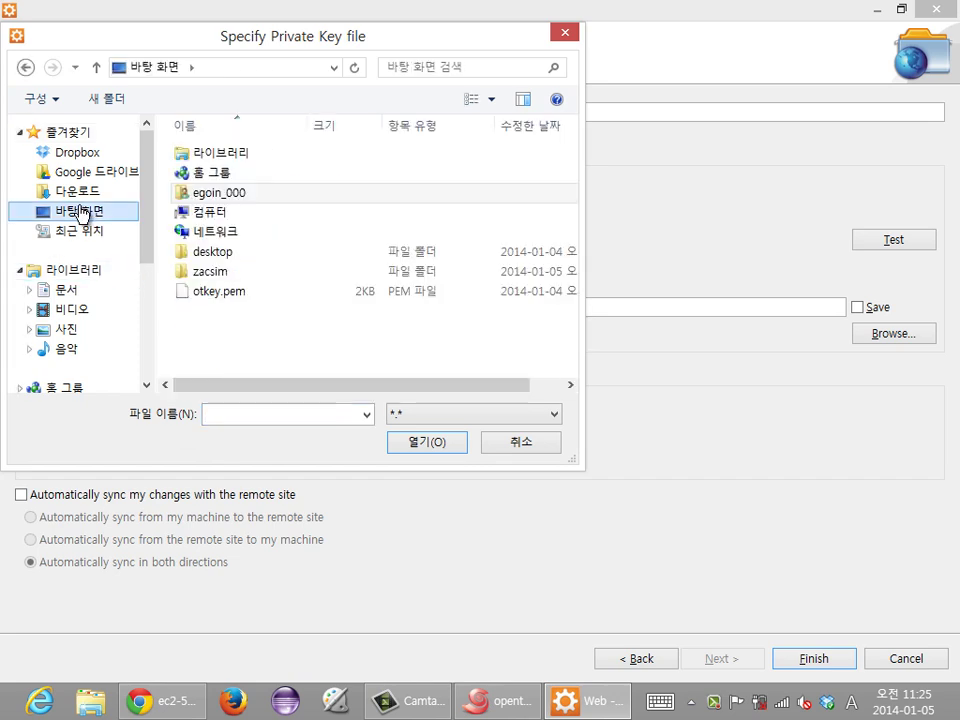
double_click(236, 292)
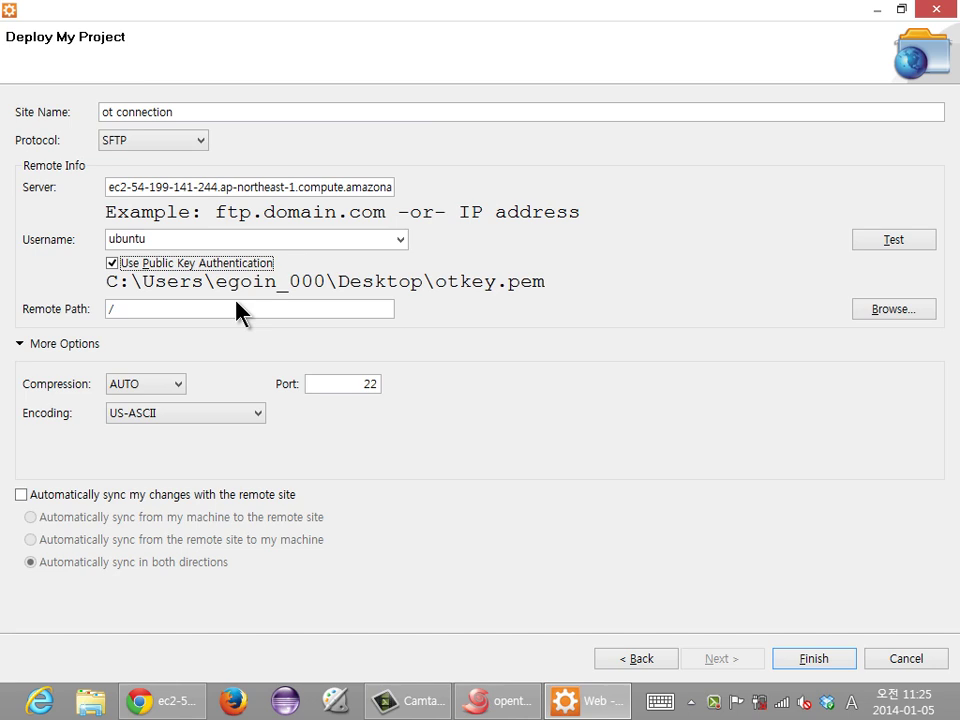
- Set the remote path to /var/www, test the server connection and dismiss the test result
left_click(300, 309)
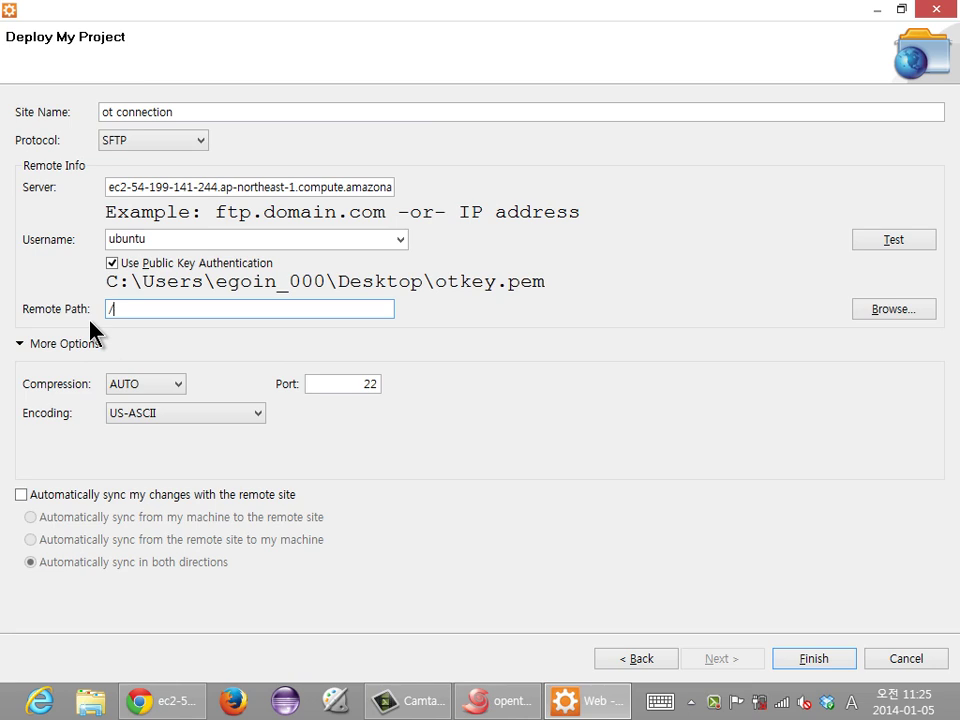
type("var.")
type("www")
left_click(893, 240)
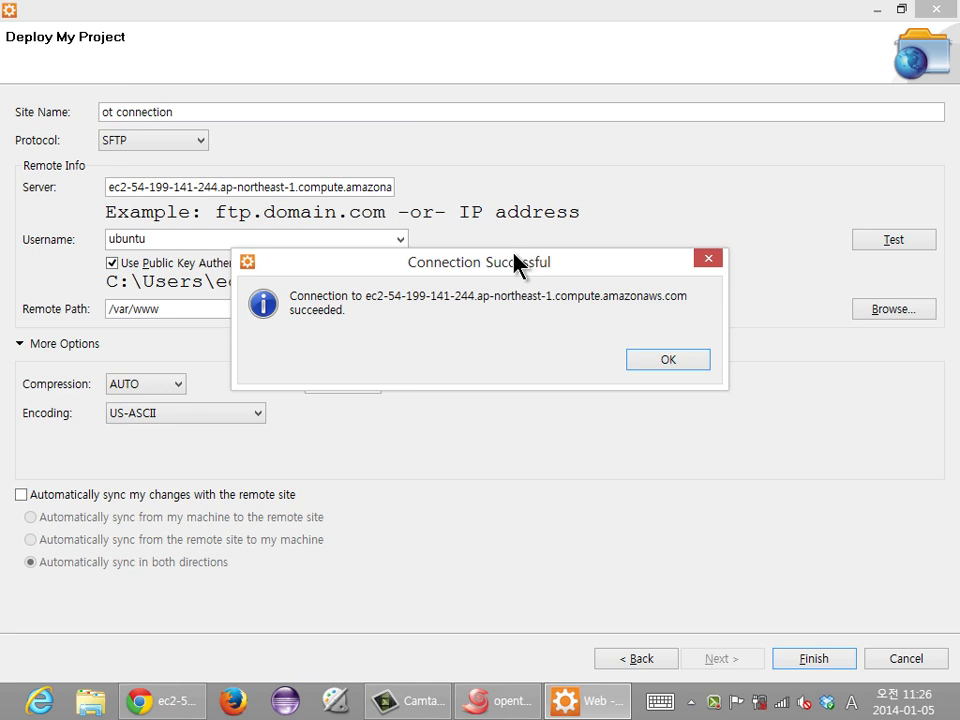
left_click(681, 358)
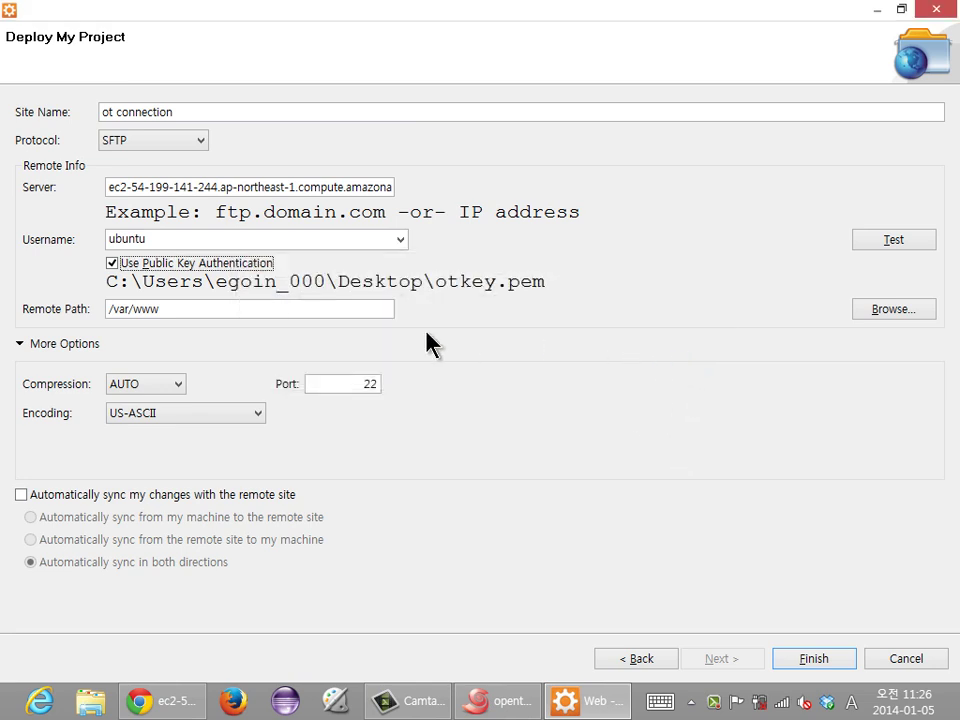
- Set the connection's encoding to UTF-8
left_click(136, 418)
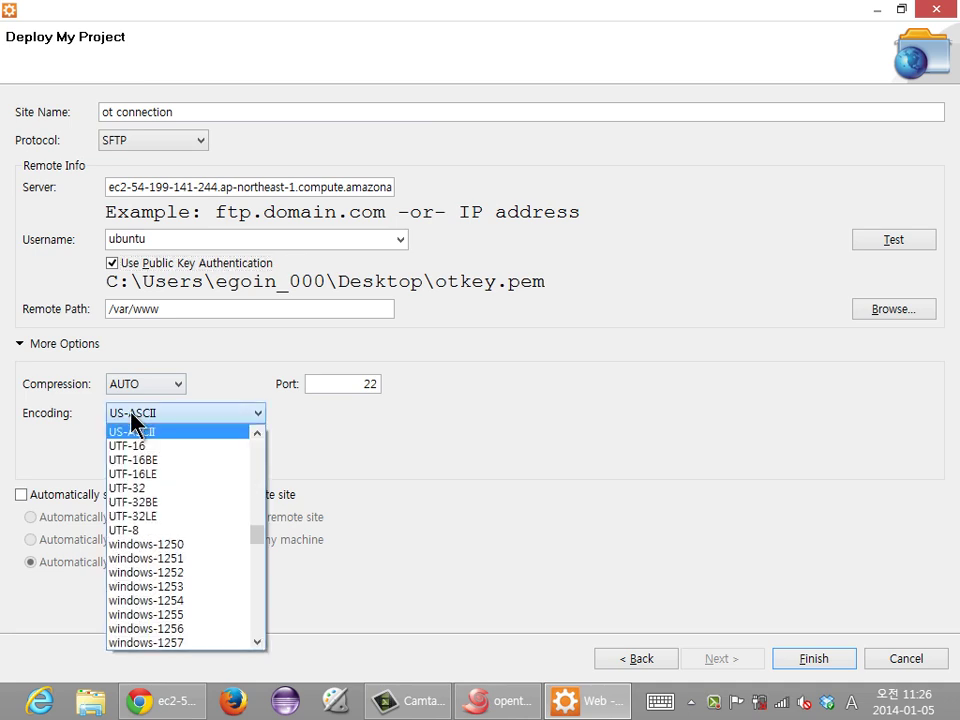
left_click(147, 533)
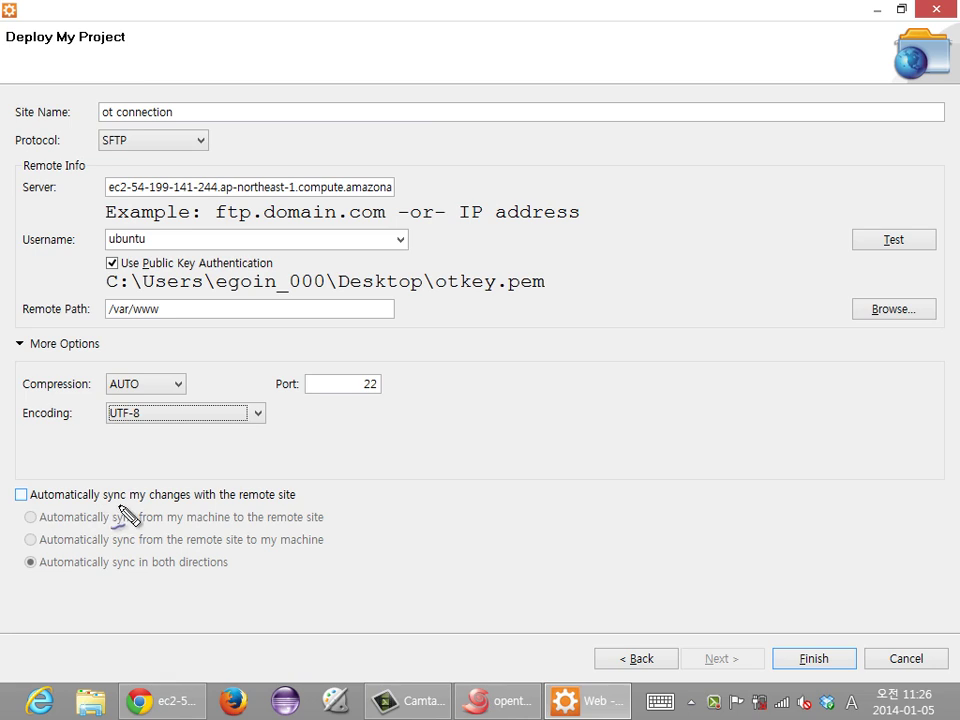
mouse_move(110, 491)
left_mouse_down()
mouse_move(113, 483)
mouse_move(140, 520)
mouse_move(301, 512)
mouse_move(308, 468)
mouse_move(242, 476)
mouse_move(233, 515)
mouse_move(256, 532)
left_mouse_up()
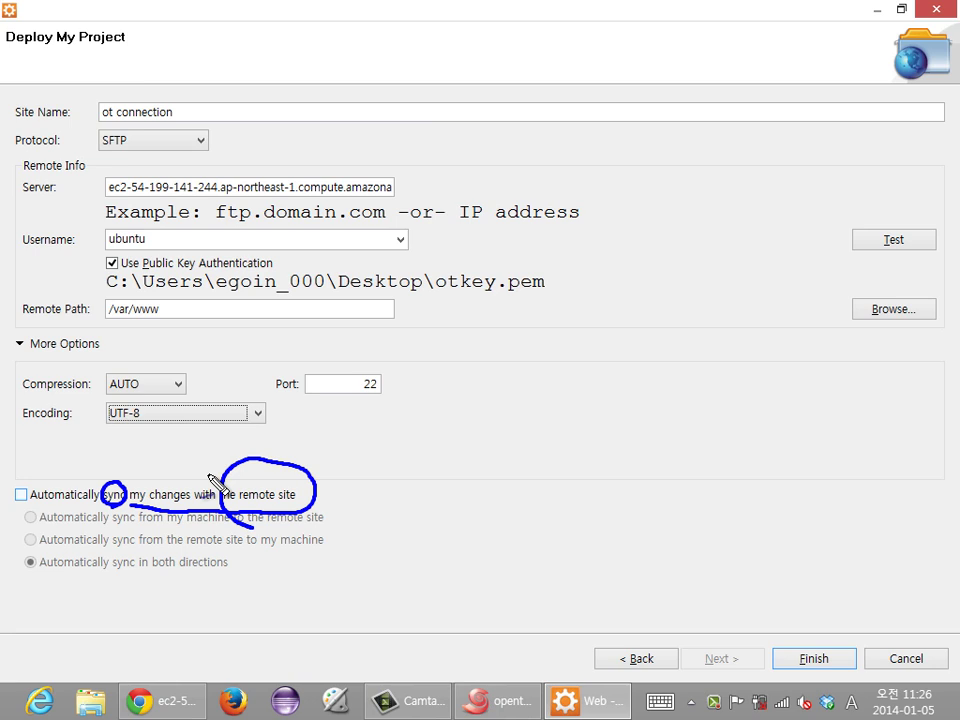
- Enable automatic synchronization with the remote site in both directions and finish the deployment setup
left_click(190, 495)
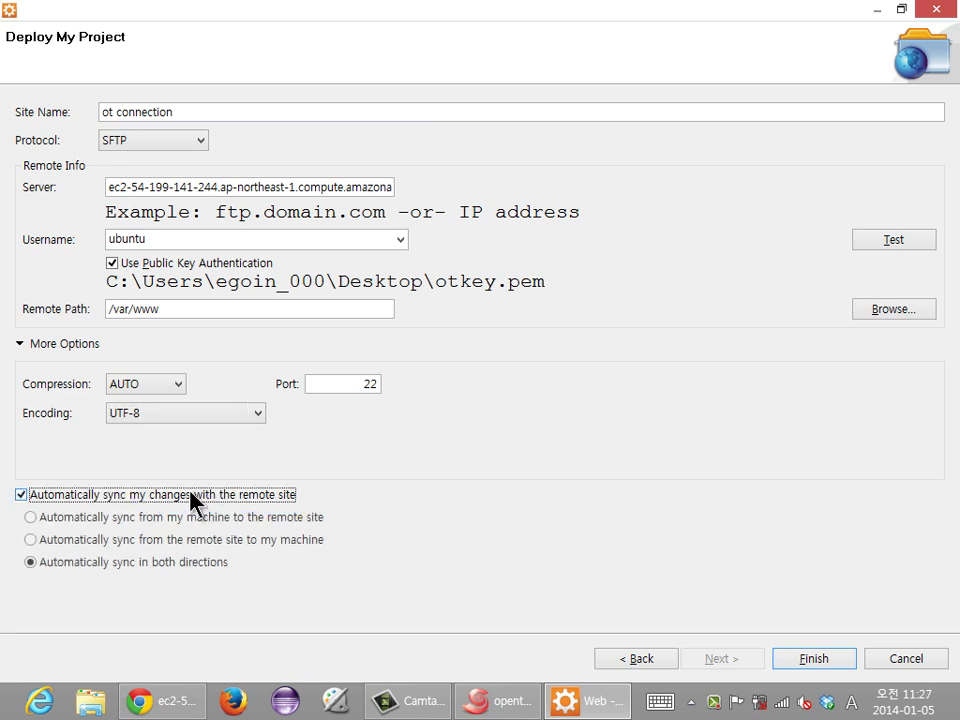
left_click(201, 566)
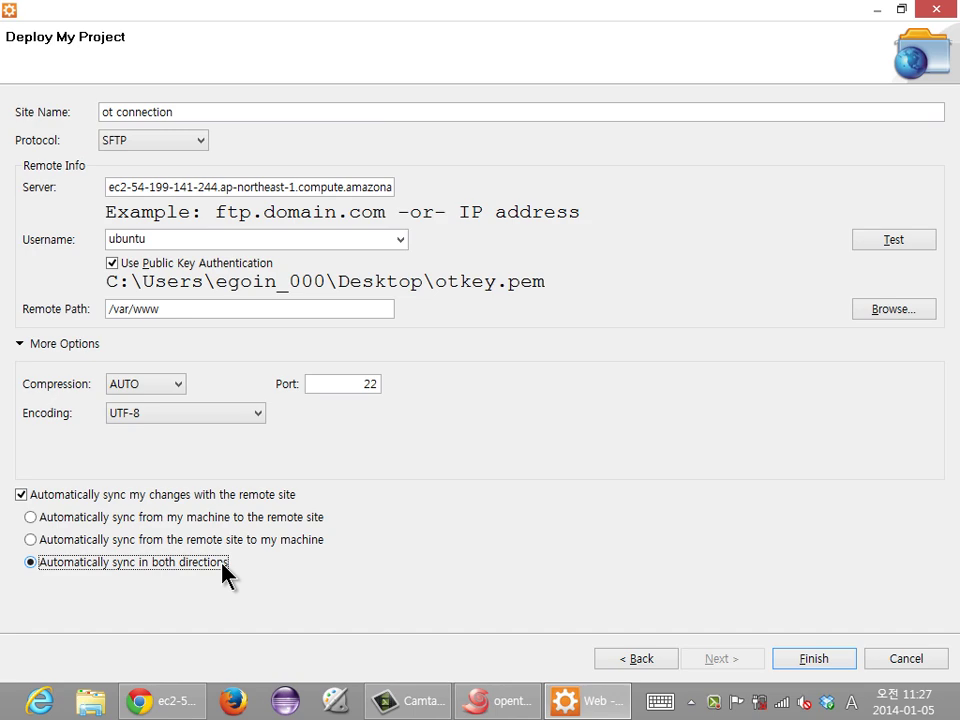
left_click(801, 659)
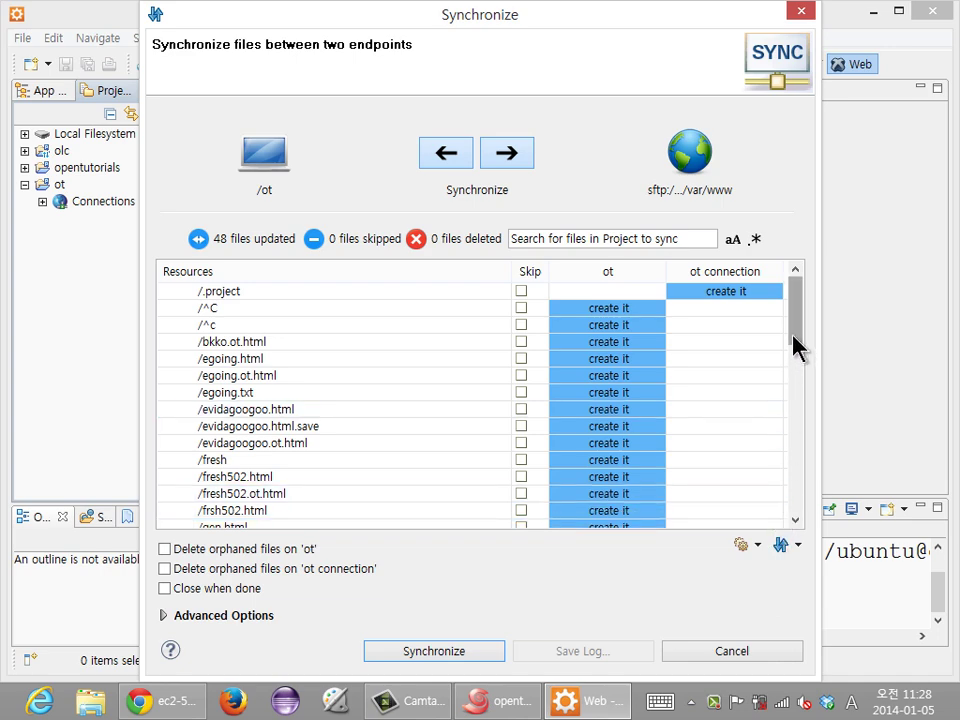
- Skip the /.project file, synchronize the remaining files between ot and ot connection, and close the synchronization dialog
left_click_drag(795, 345, 770, 523)
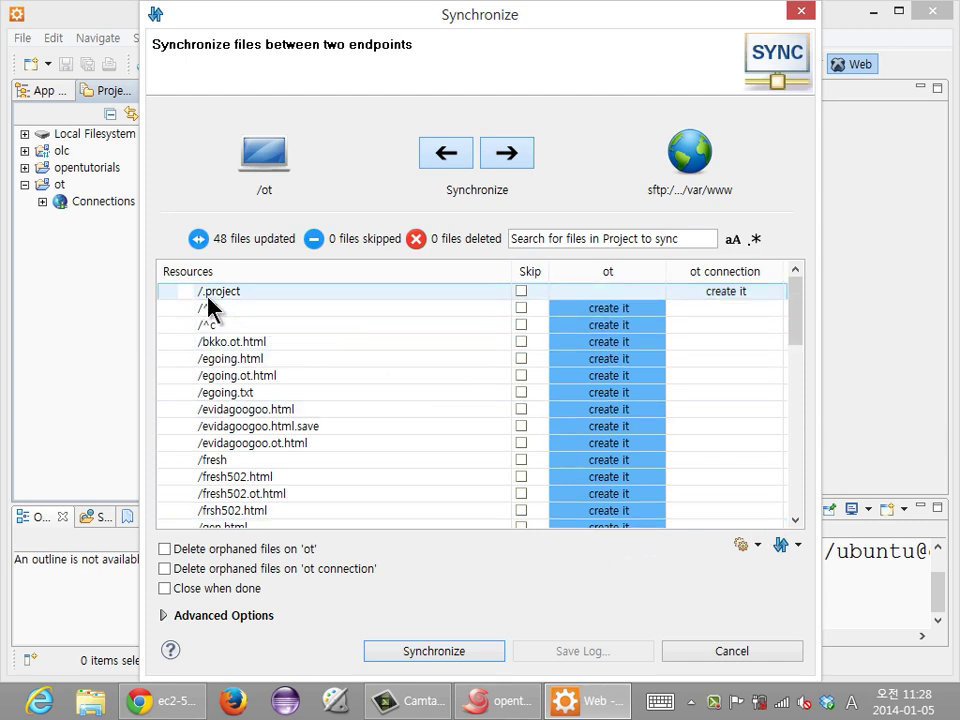
left_click(521, 291)
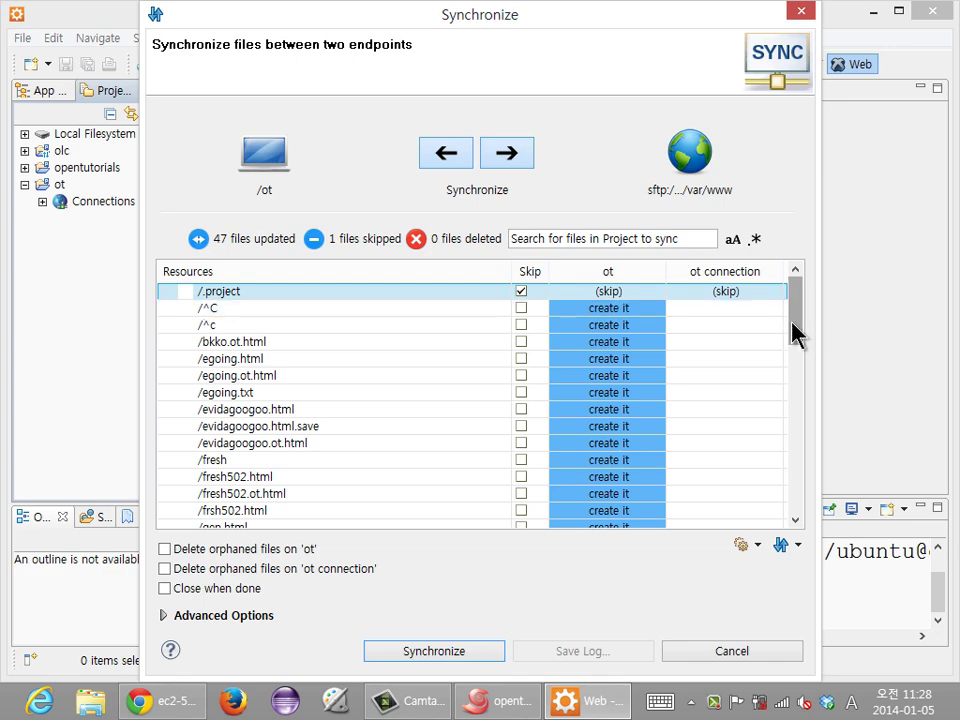
left_click_drag(792, 325, 745, 531)
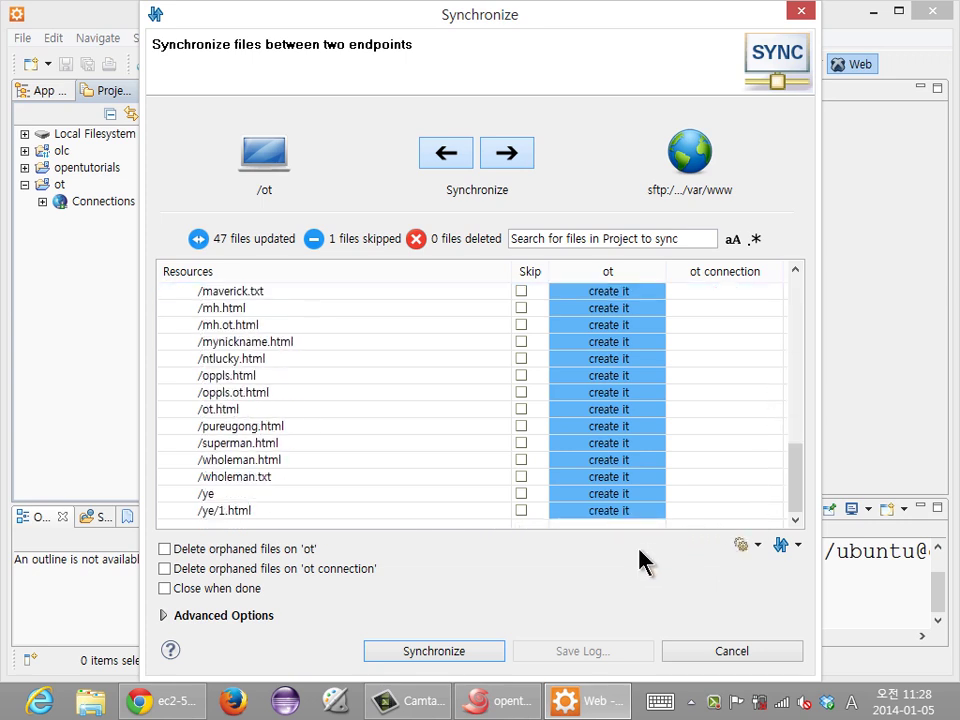
left_click(474, 655)
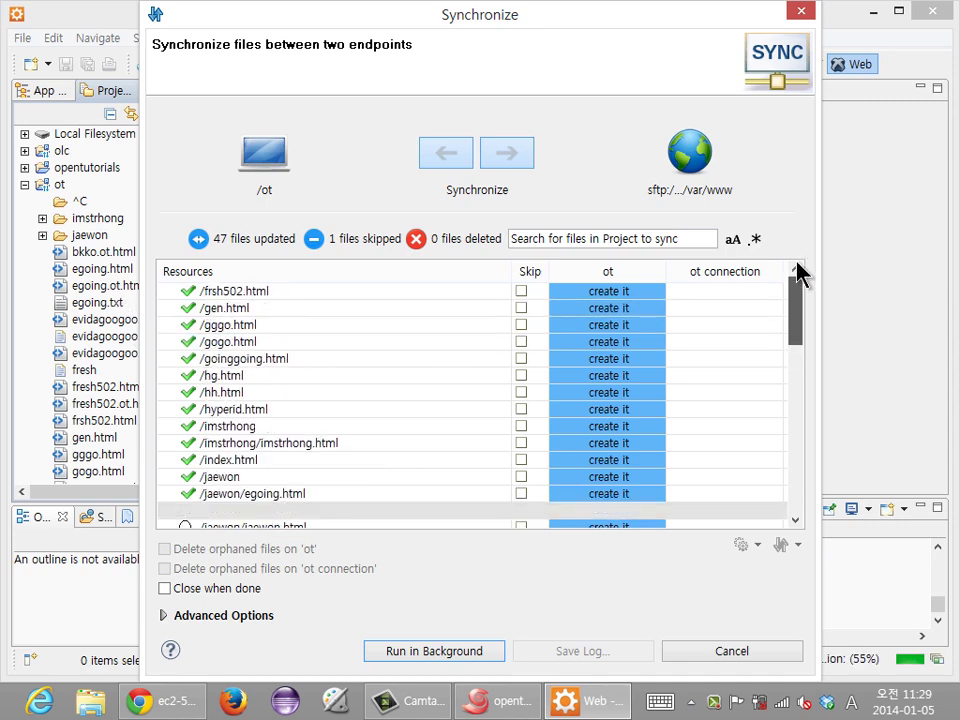
left_click_drag(797, 336, 793, 498)
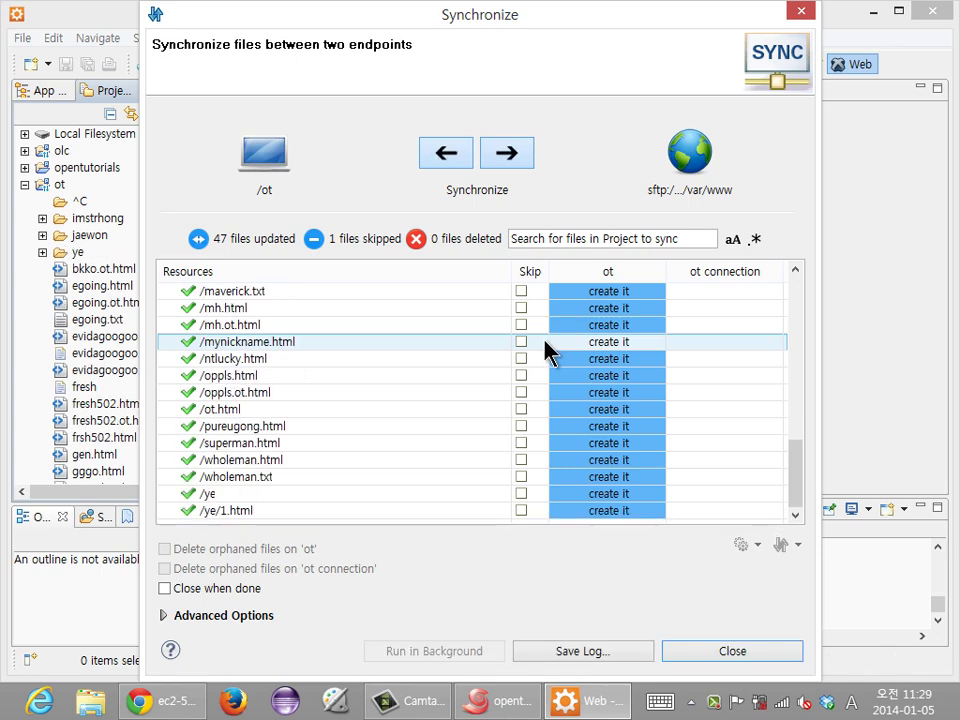
left_click(722, 655)
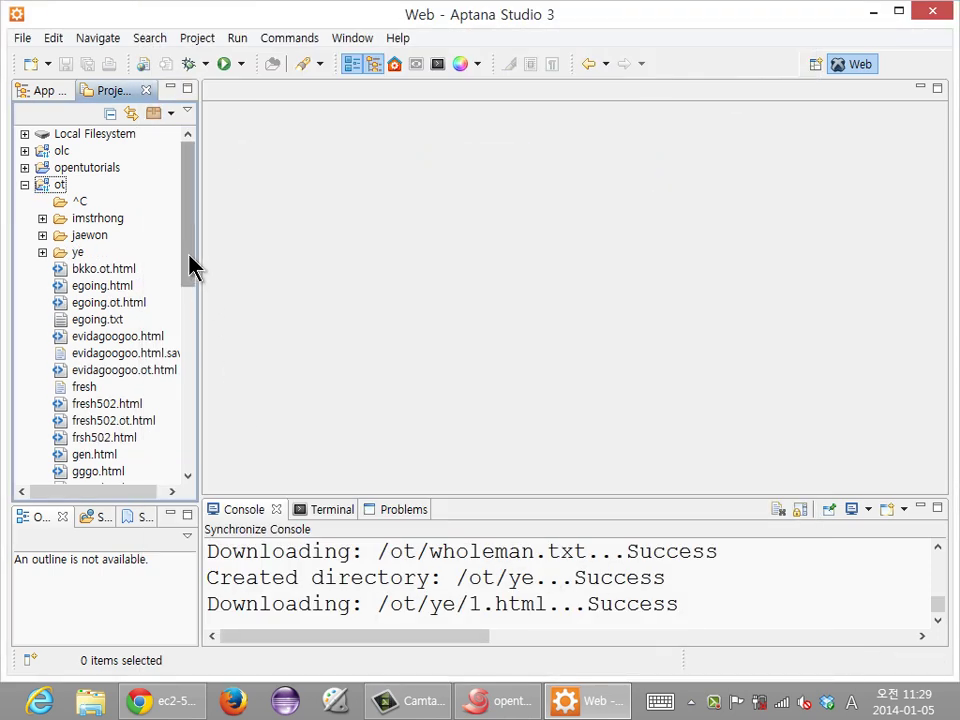
- Show the ot project's location in Windows Explorer
left_click_drag(189, 266, 191, 214)
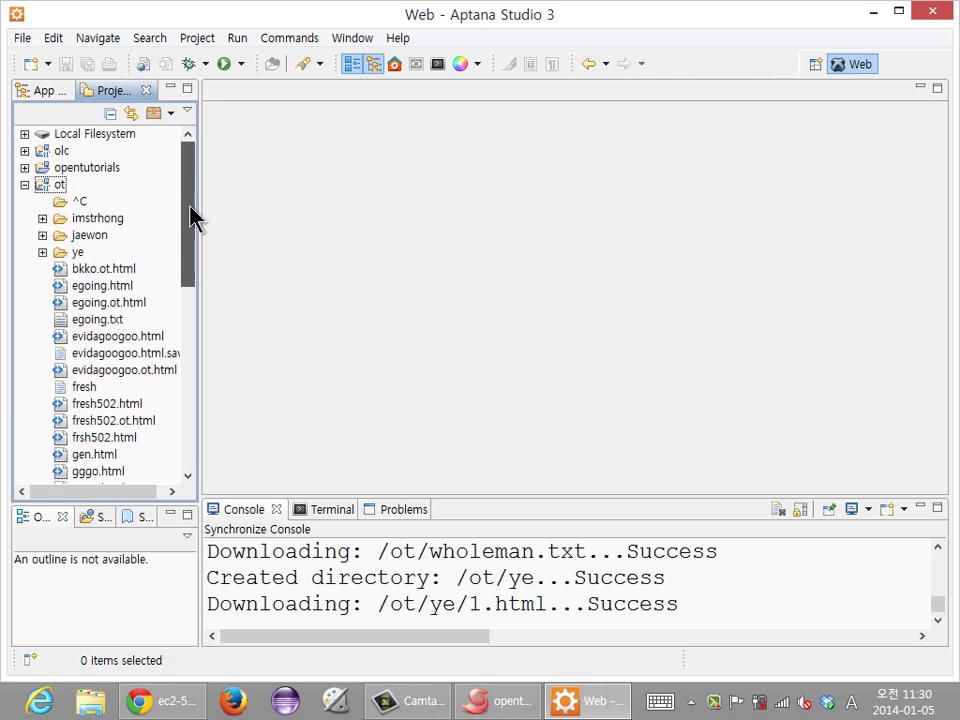
left_click(58, 186)
right_click(58, 186)
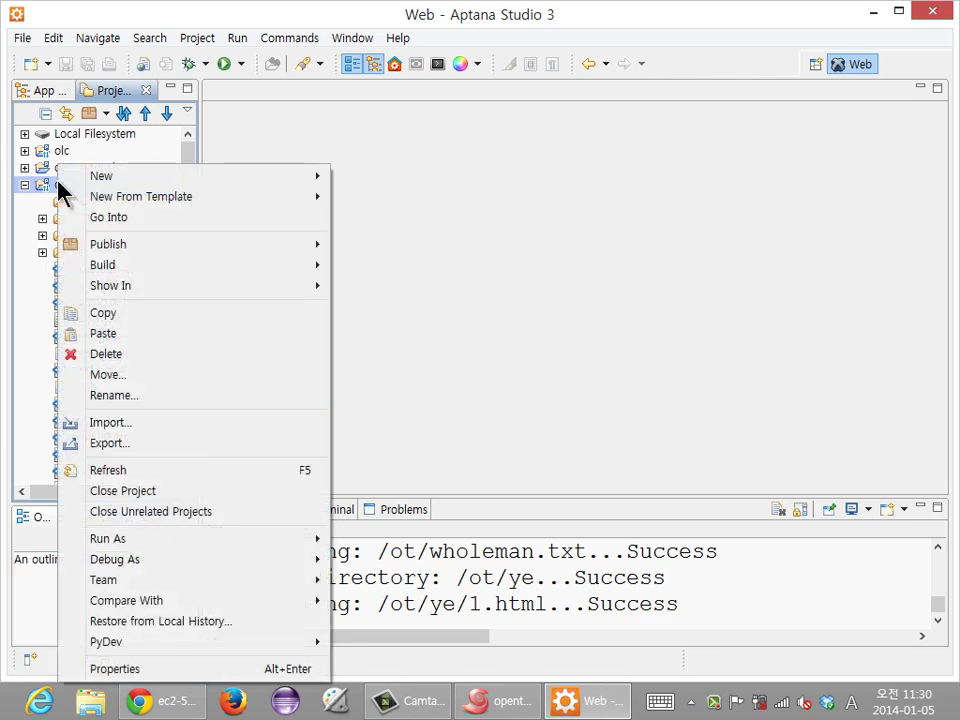
left_click(50, 190)
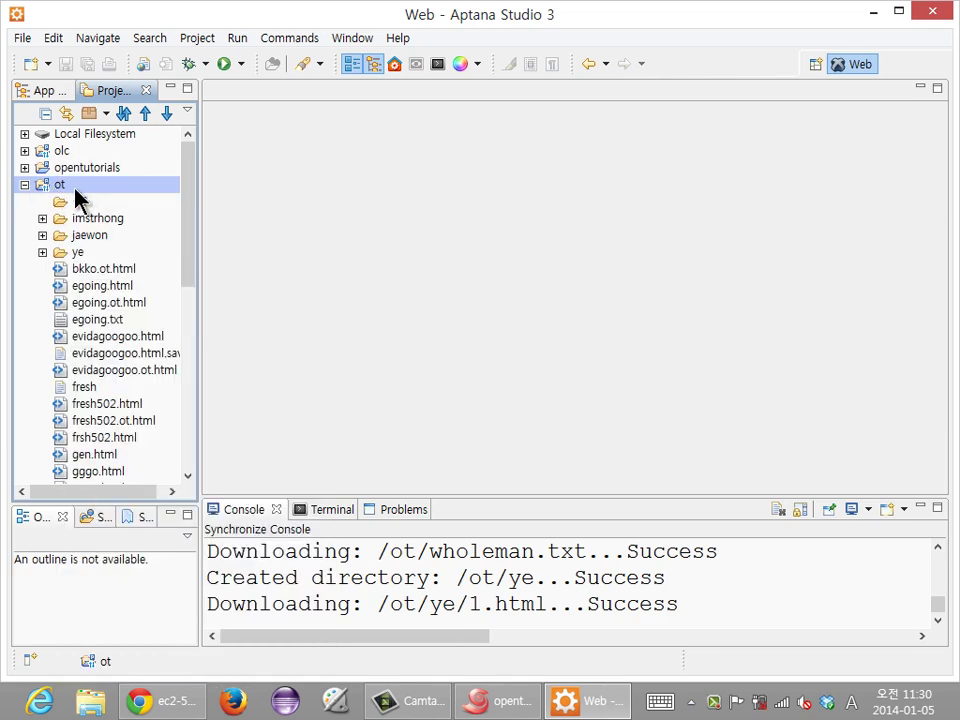
right_click(75, 191)
left_click(55, 192)
right_click(56, 191)
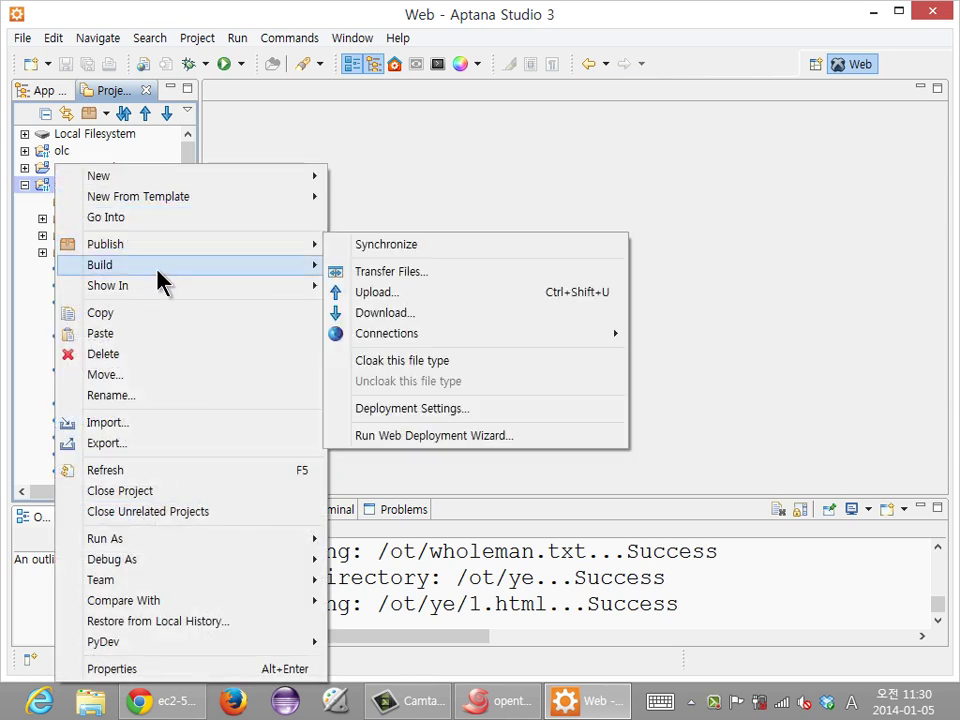
mouse_move(157, 290)
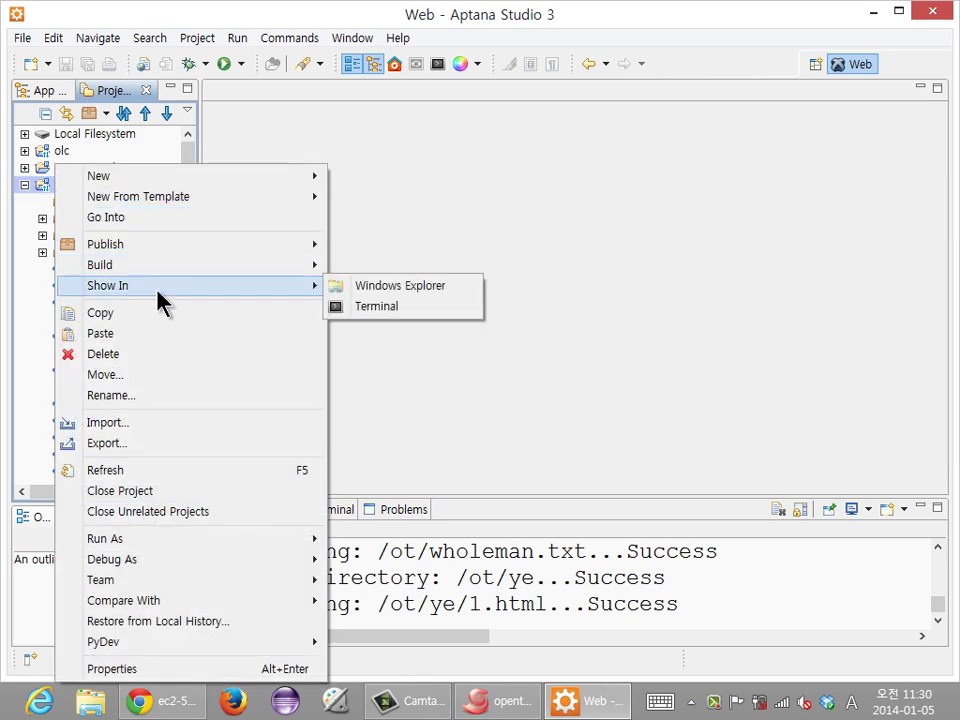
left_click(378, 287)
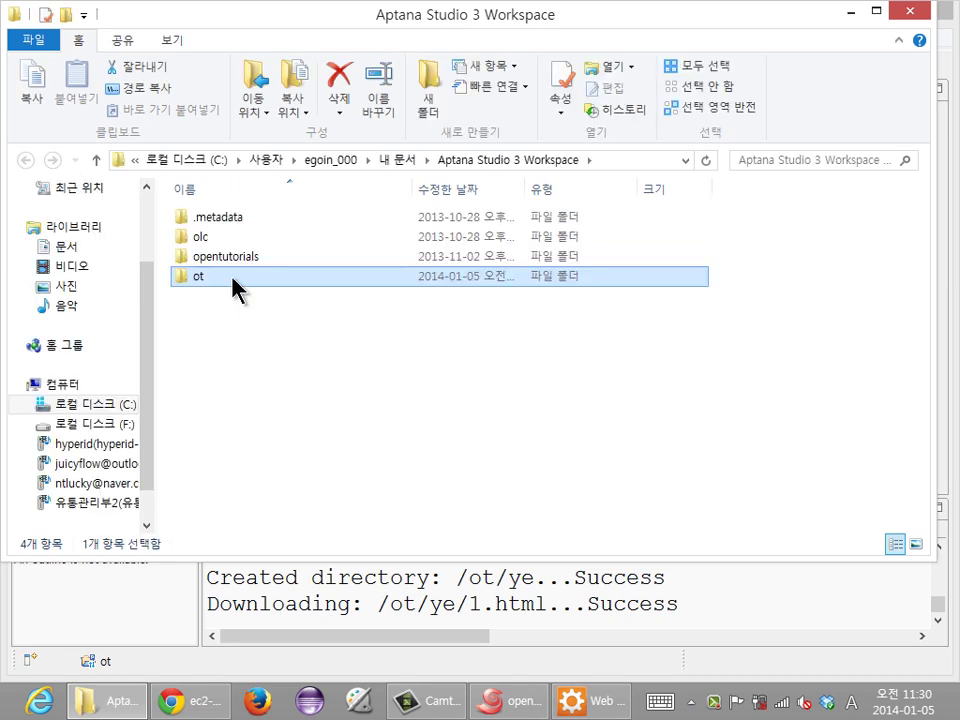
- Examine the synchronized files inside the ot folder, select egoing.html and switch back to Aptana Studio 3
double_click(232, 284)
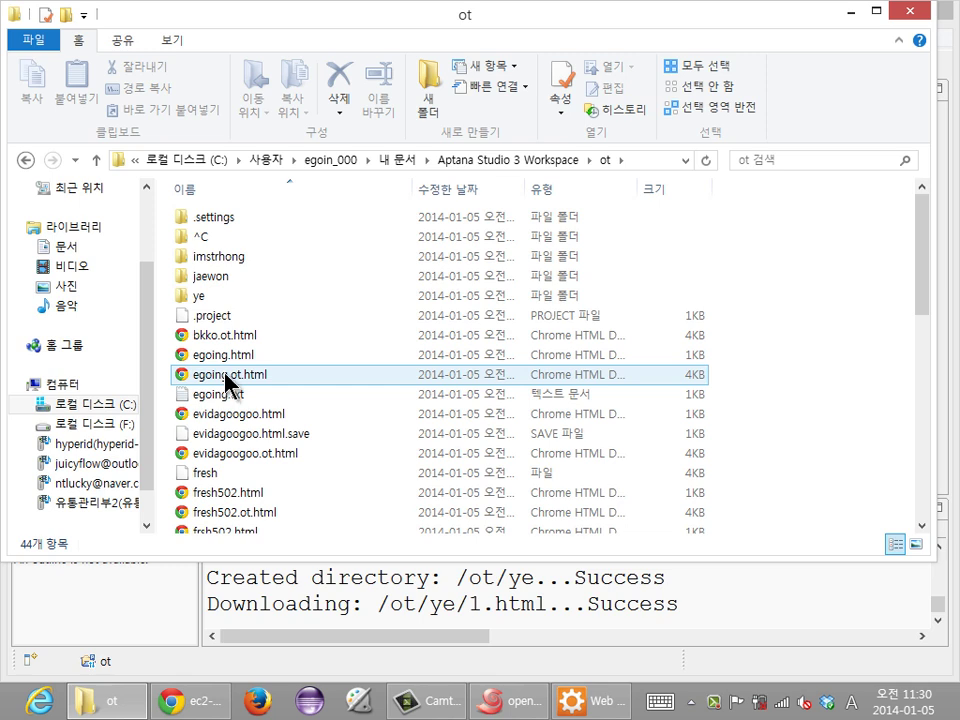
left_click(257, 364)
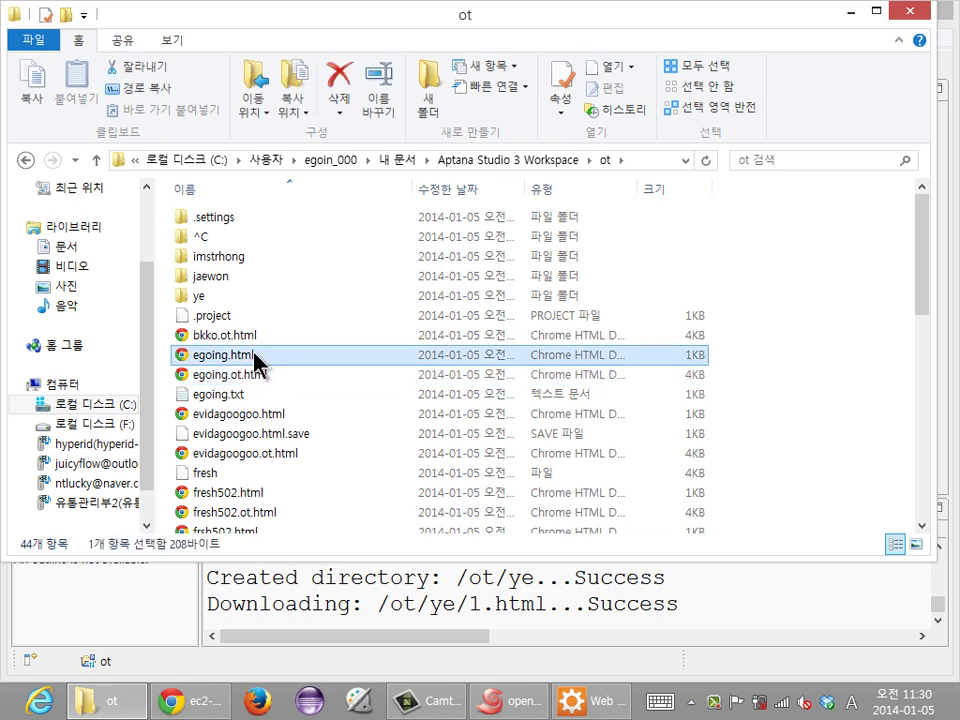
key("alt")
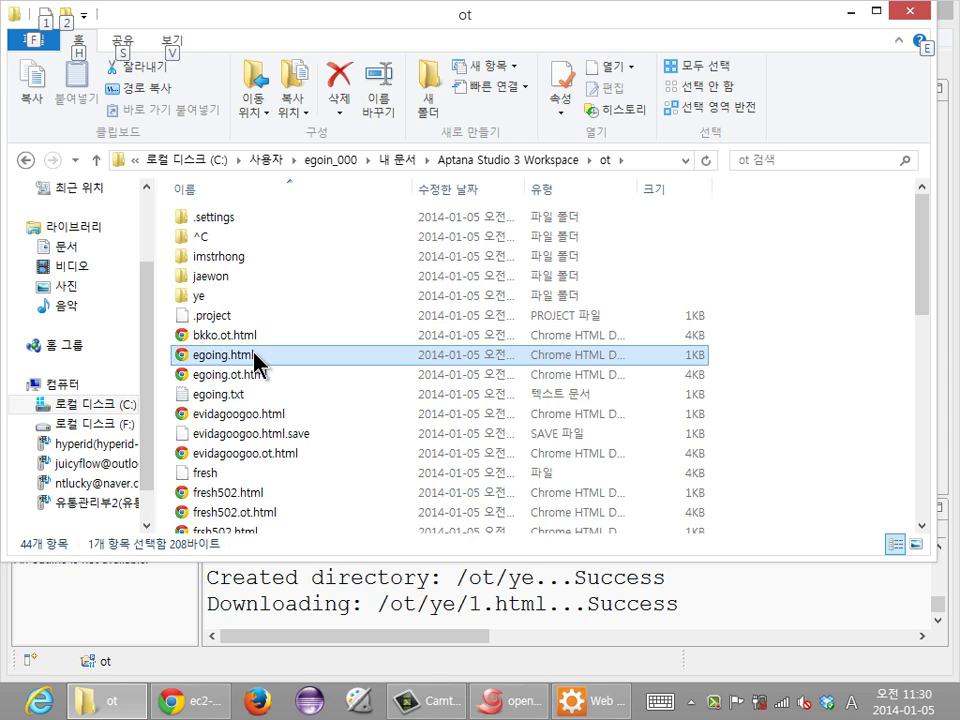
key("alt+Tab")
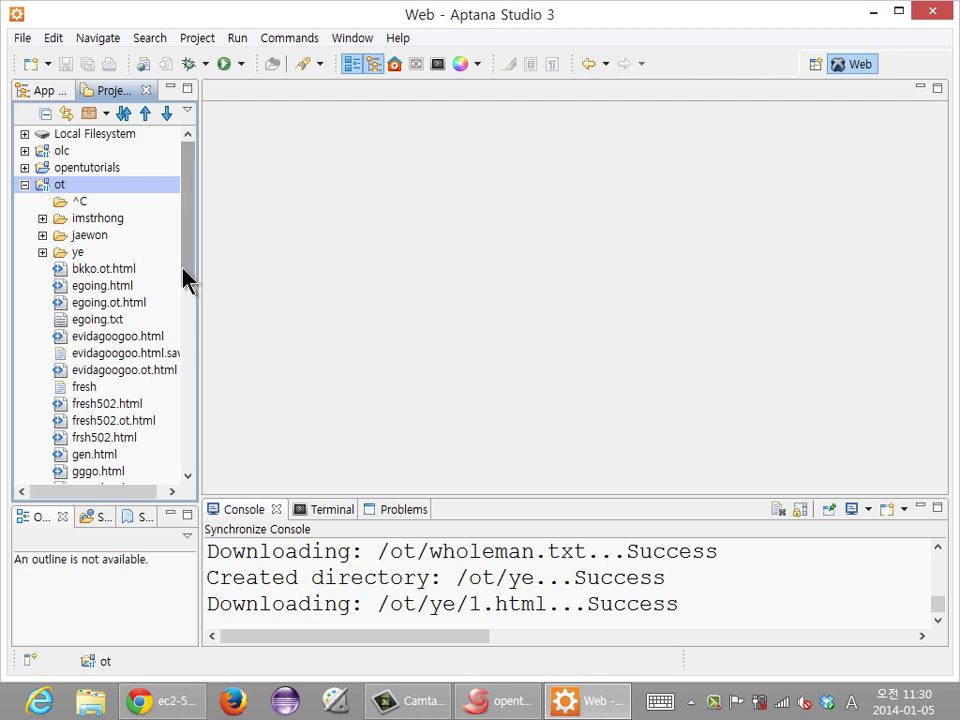
- Open egoing.ot.html, append 1 to the JavaScript h1 heading, save the file and continue past the upload error
double_click(122, 308)
left_click(333, 333)
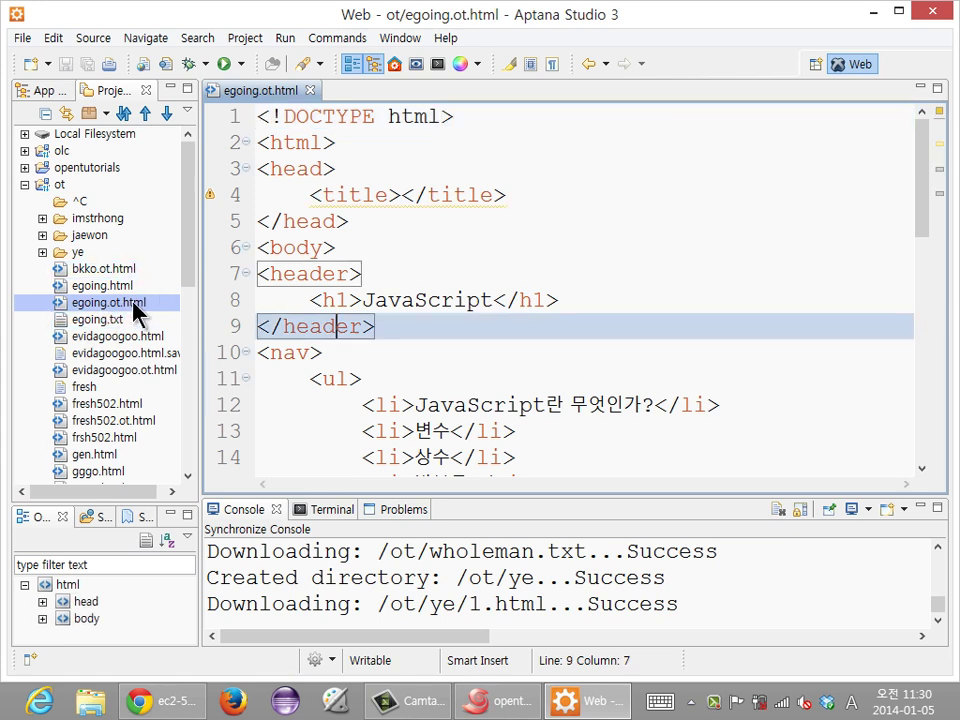
left_click(495, 300)
type("1")
key("ctrl+s")
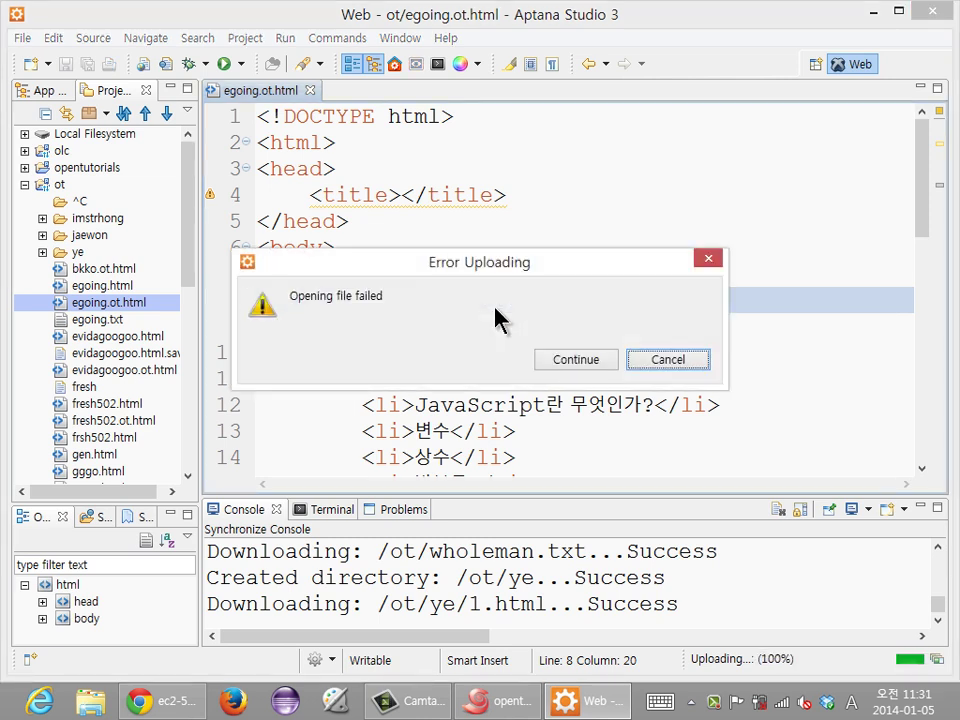
left_click(605, 362)
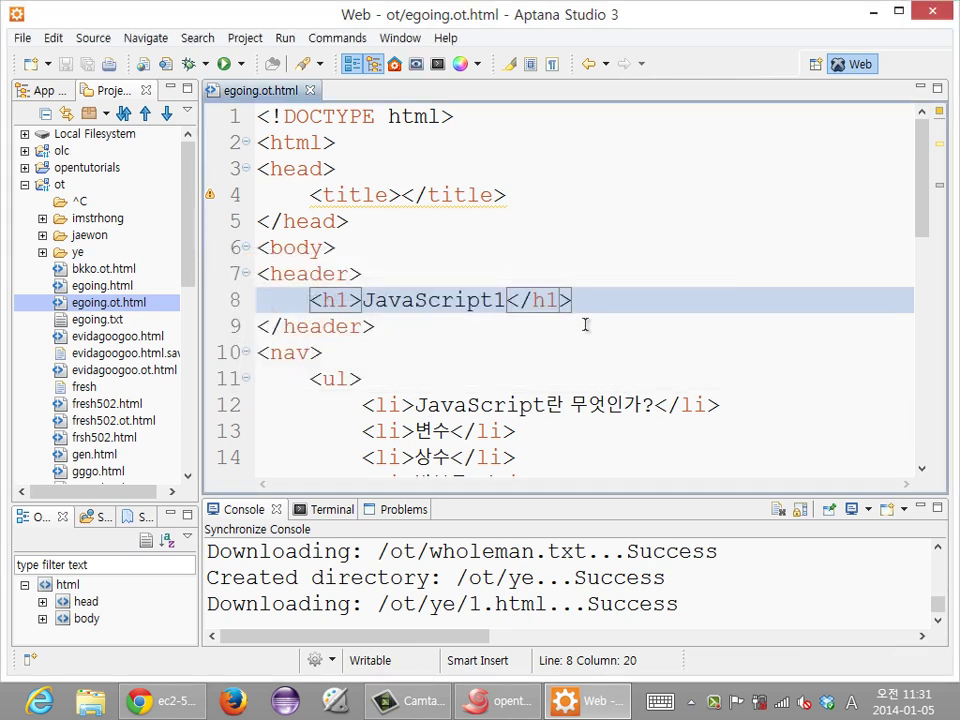
- Try to save and upload egoing.ot.html again, cancelling the upload error
key("ctrl+s")
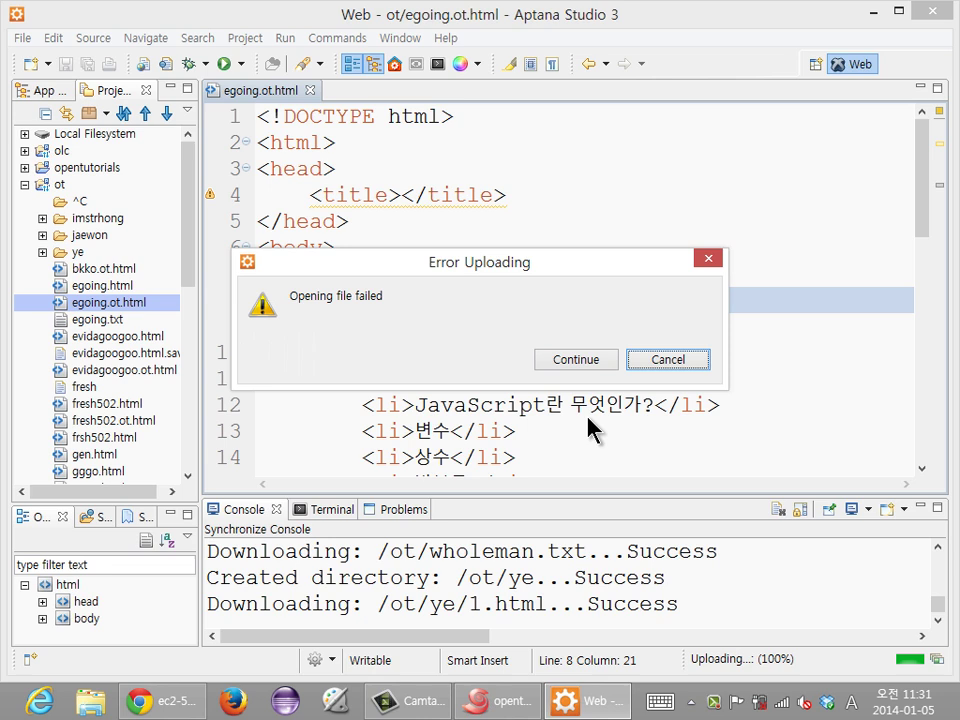
left_click(645, 360)
type("s")
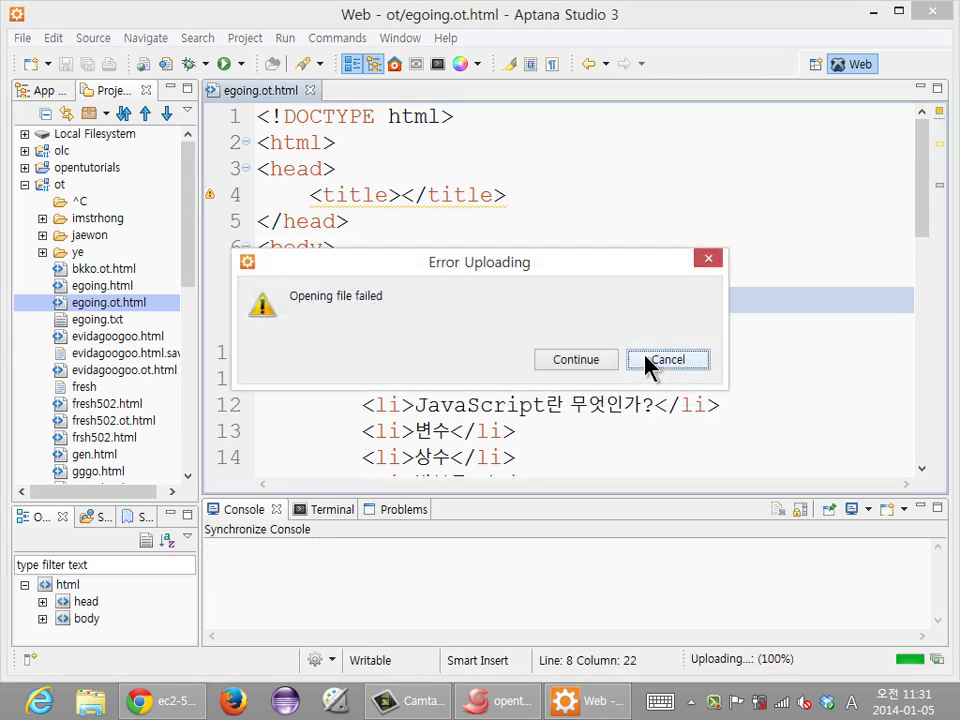